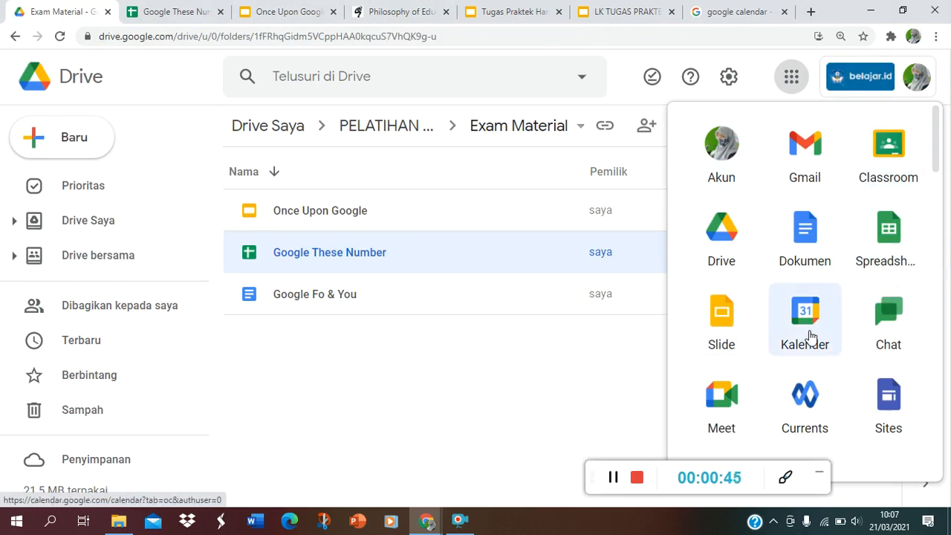
Open Google Calendar from the existing "google calendar" search results
{"action": "left_click", "coordinate": [718, 11]}
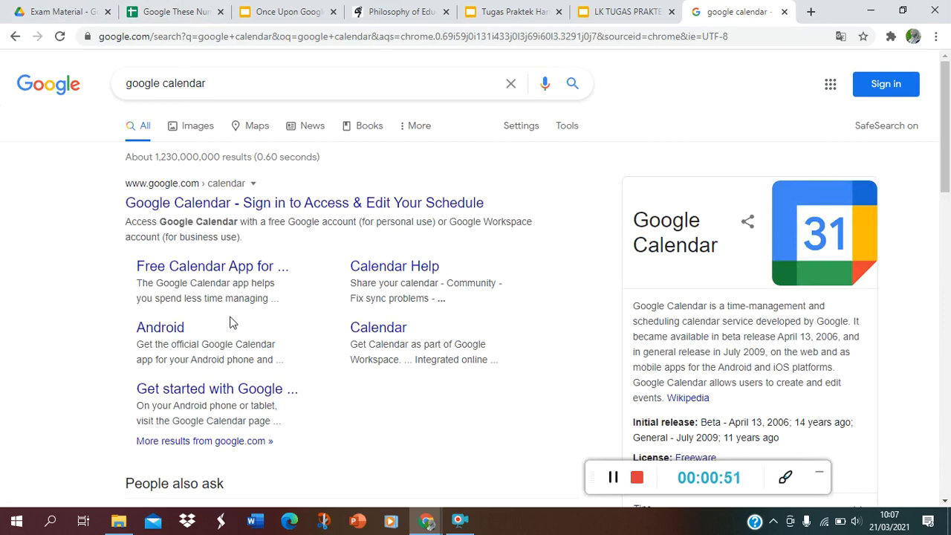
{"action": "scroll", "coordinate": [124, 415], "scroll_direction": "down", "scroll_amount": 2}
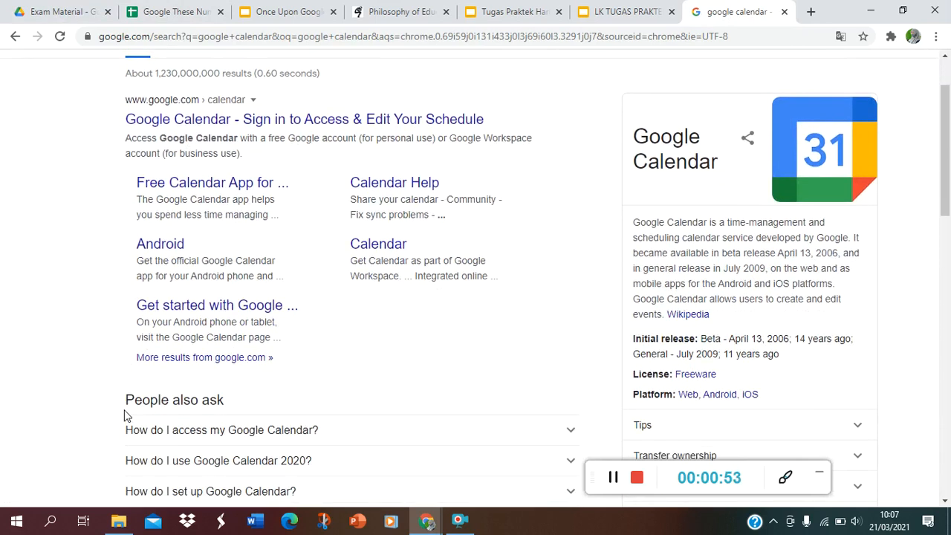
{"action": "scroll", "coordinate": [125, 416], "scroll_direction": "up", "scroll_amount": 2}
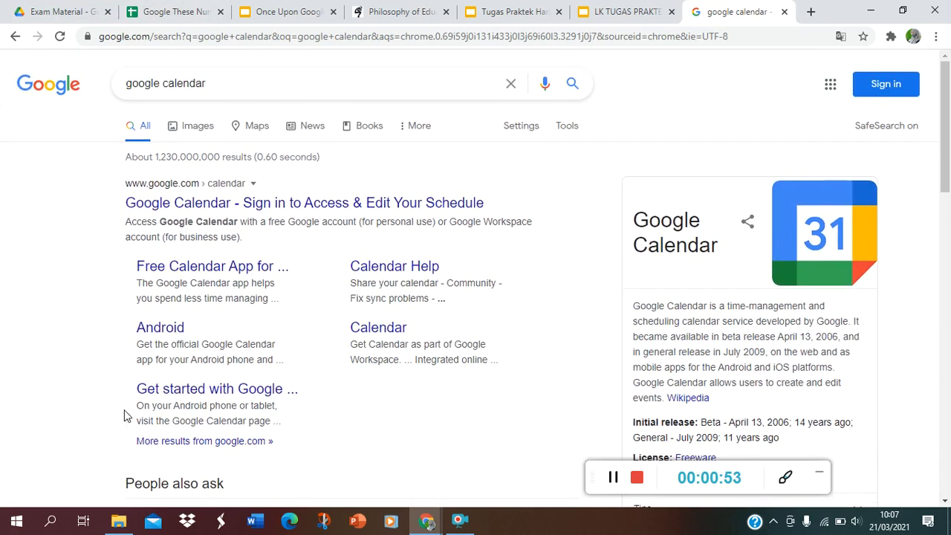
{"action": "left_click", "coordinate": [232, 211]}
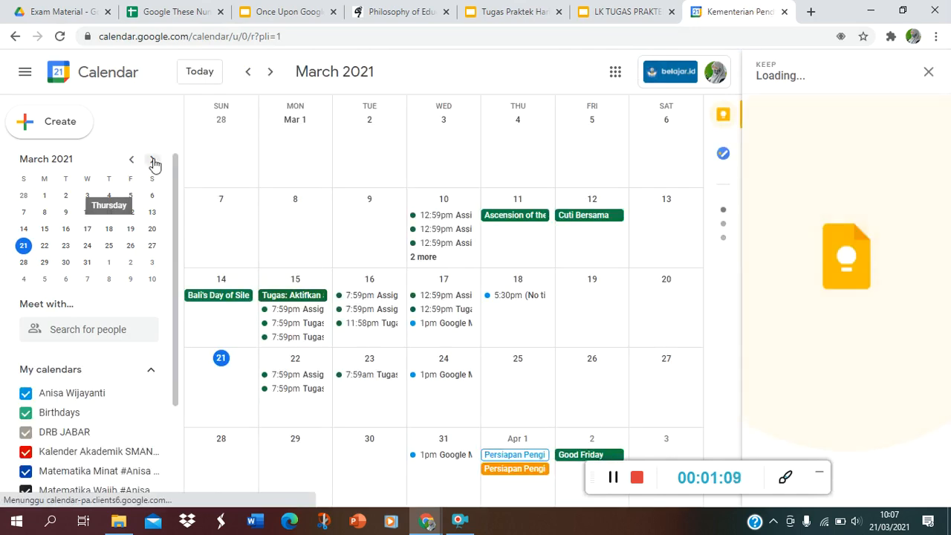
Advance the mini calendar from March to October 2021 and display October 1 in the month view
{"action": "left_click", "coordinate": [152, 159]}
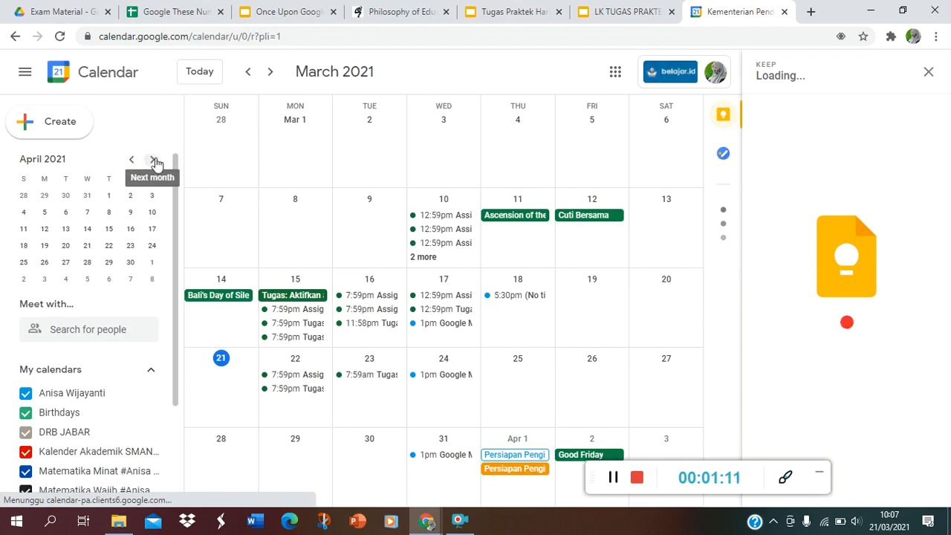
{"action": "left_click", "coordinate": [153, 160]}
{"action": "left_click", "coordinate": [154, 161]}
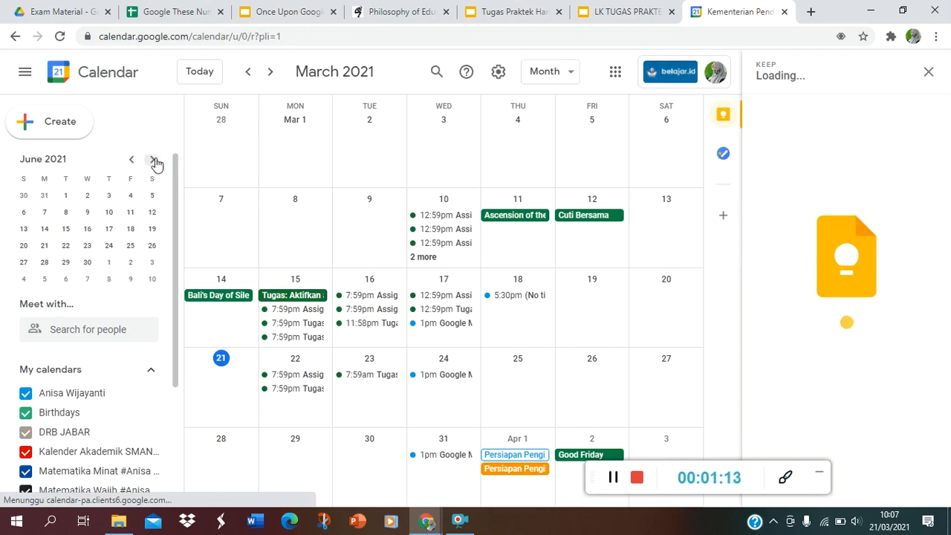
{"action": "left_click", "coordinate": [154, 161]}
{"action": "left_click", "coordinate": [154, 160]}
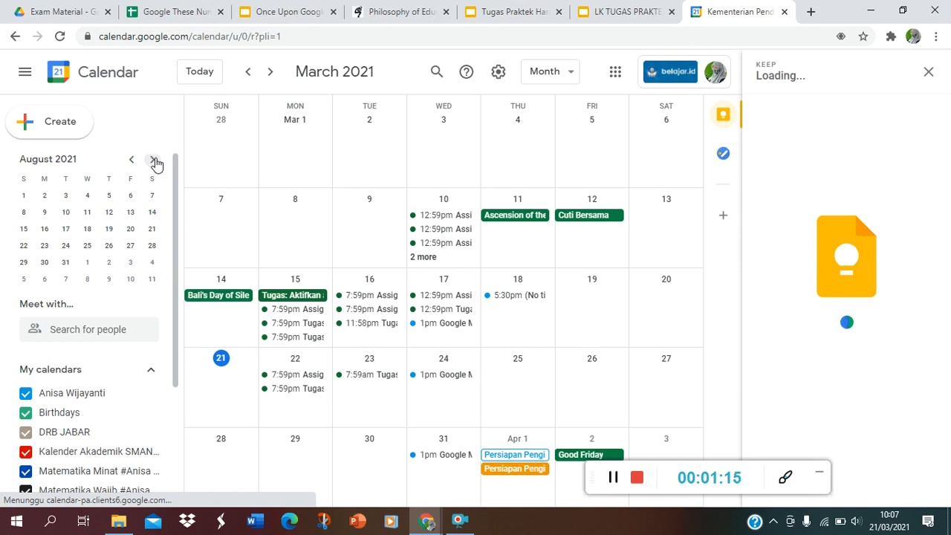
{"action": "left_click", "coordinate": [154, 160]}
{"action": "left_click", "coordinate": [154, 161]}
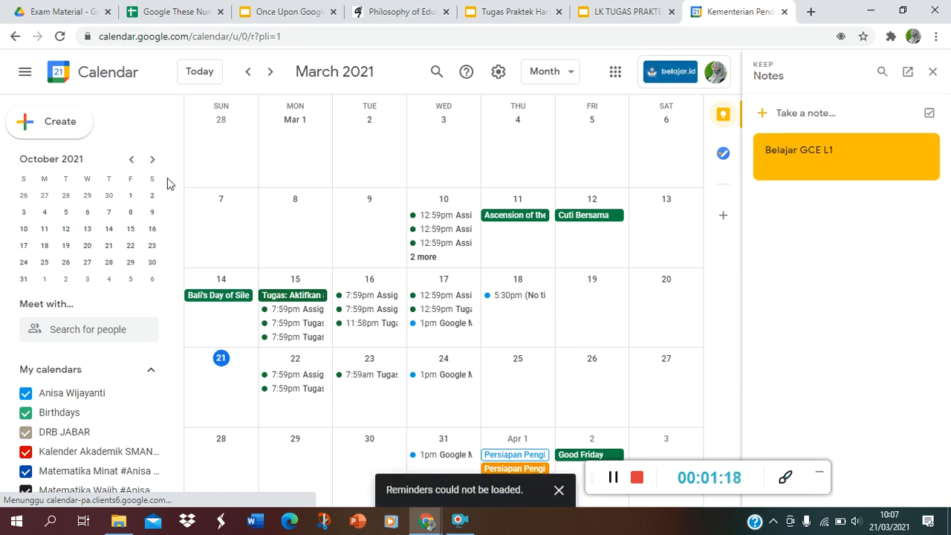
{"action": "left_click", "coordinate": [130, 196]}
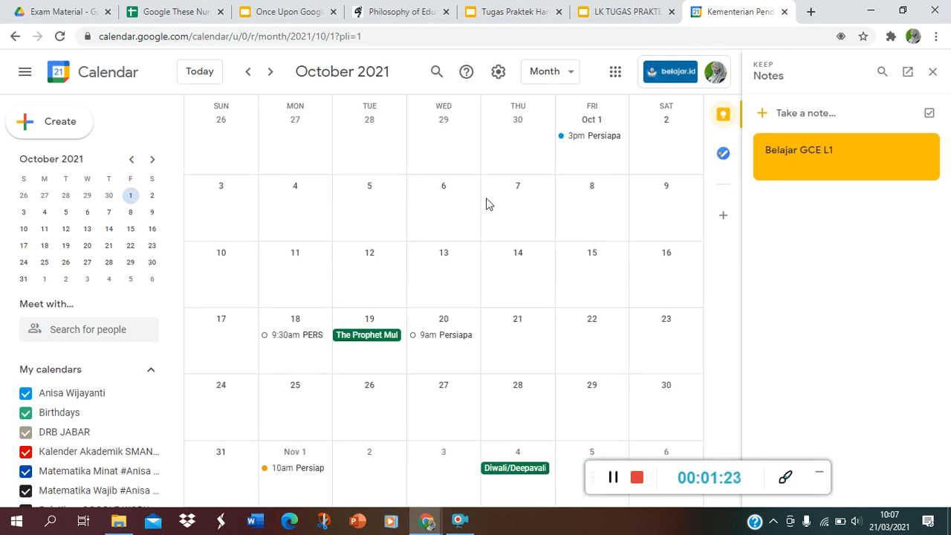
Start an event on Saturday, October 16, check the Tugas Praktek Hari Ke-1 slide, and title the event "Persiapan Belajar GCE L1"
{"action": "left_click", "coordinate": [663, 283]}
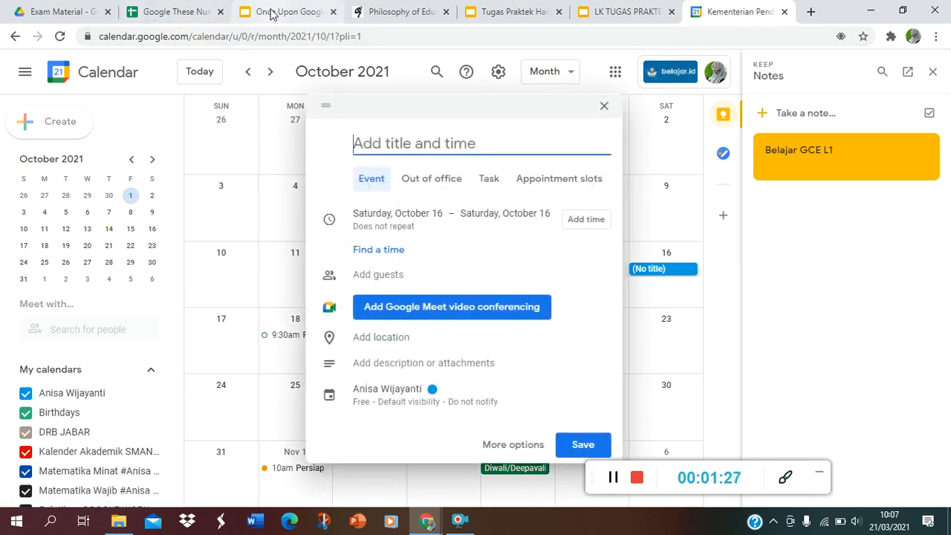
{"action": "left_click", "coordinate": [528, 13]}
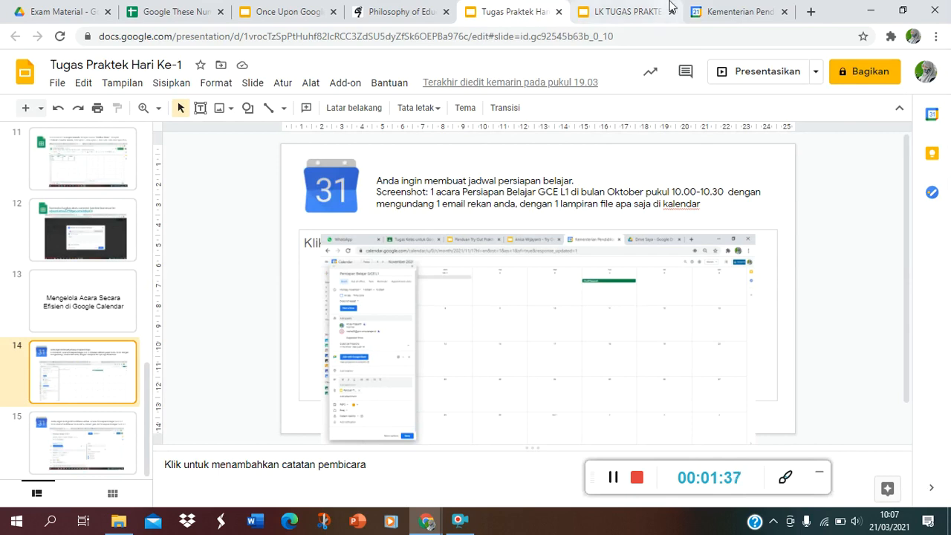
{"action": "left_click", "coordinate": [735, 12]}
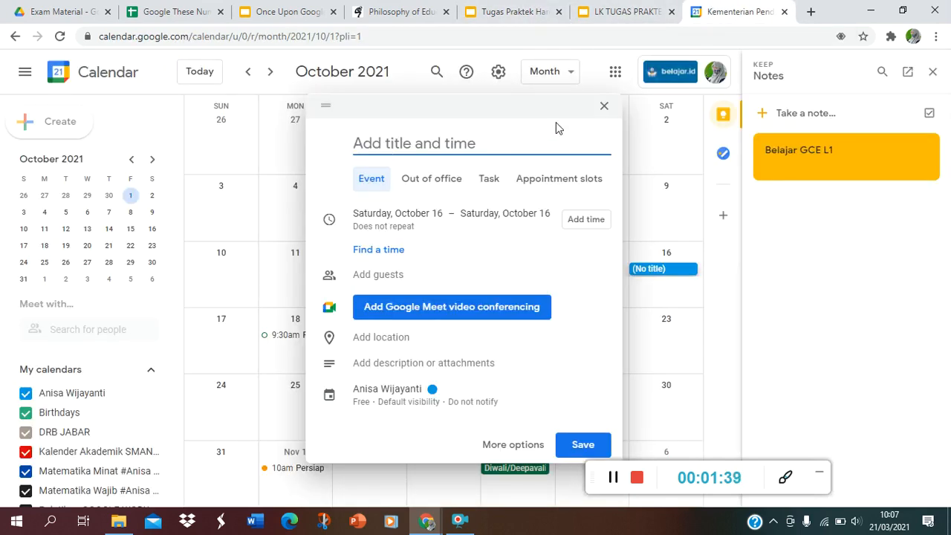
{"action": "type", "text": "Persiapan Belajar GCE L1"}
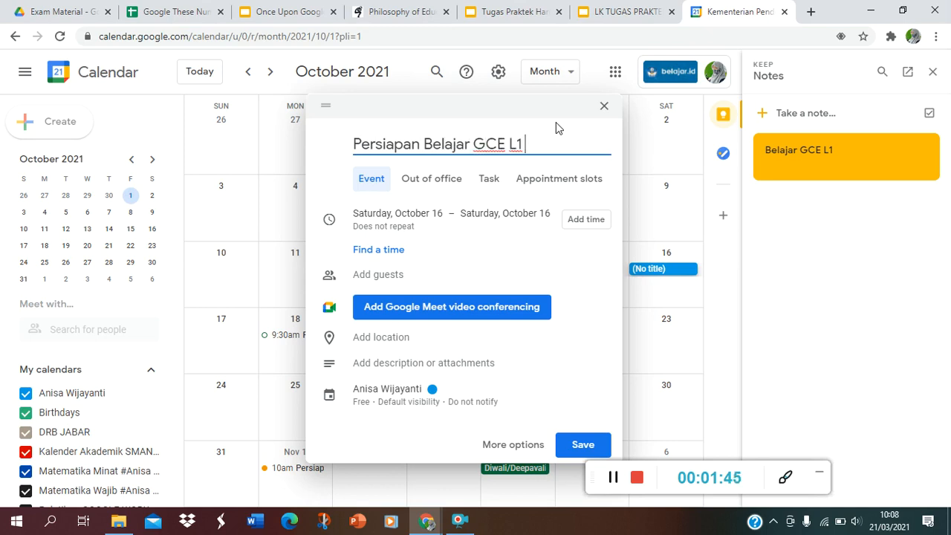
Recheck the requirements on the task slide and add the colleague's e-mail address as a guest of the event
{"action": "left_click", "coordinate": [520, 11]}
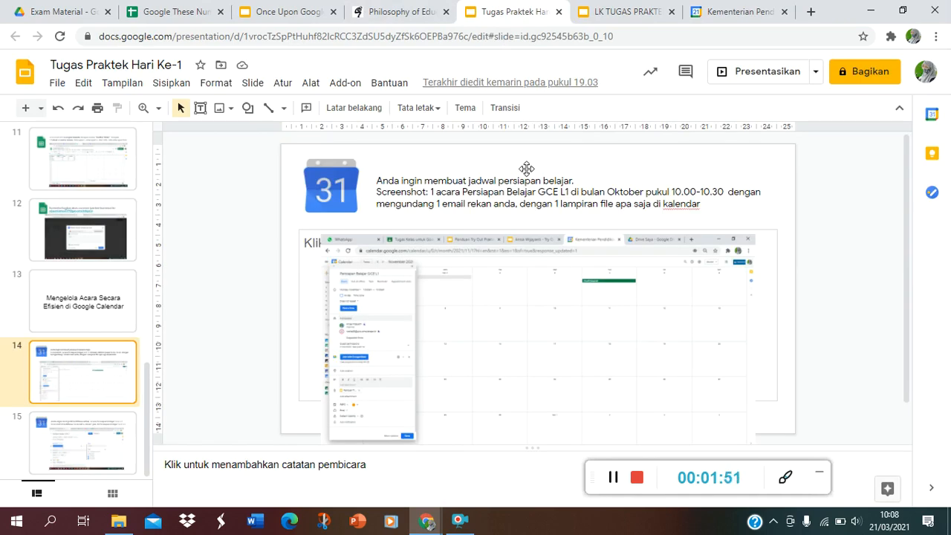
{"action": "left_click", "coordinate": [728, 11]}
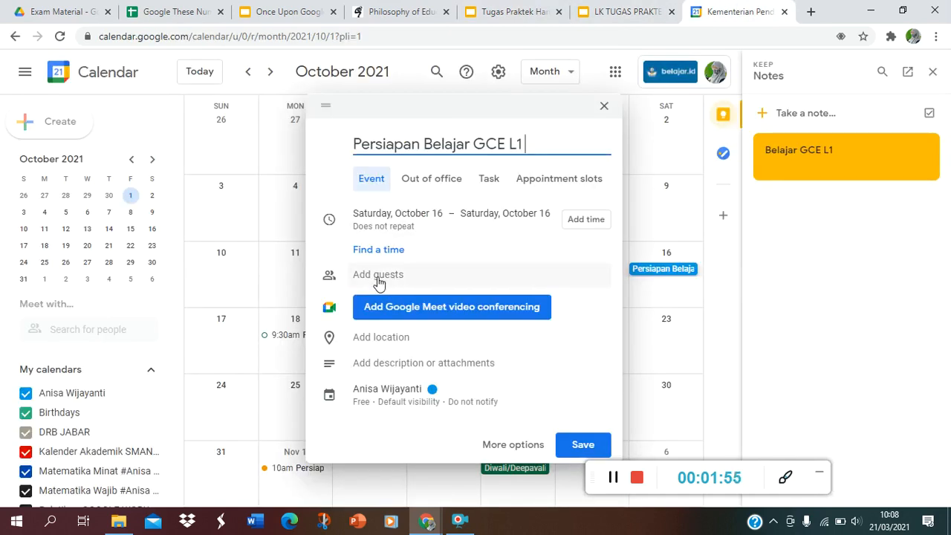
{"action": "left_click", "coordinate": [377, 278]}
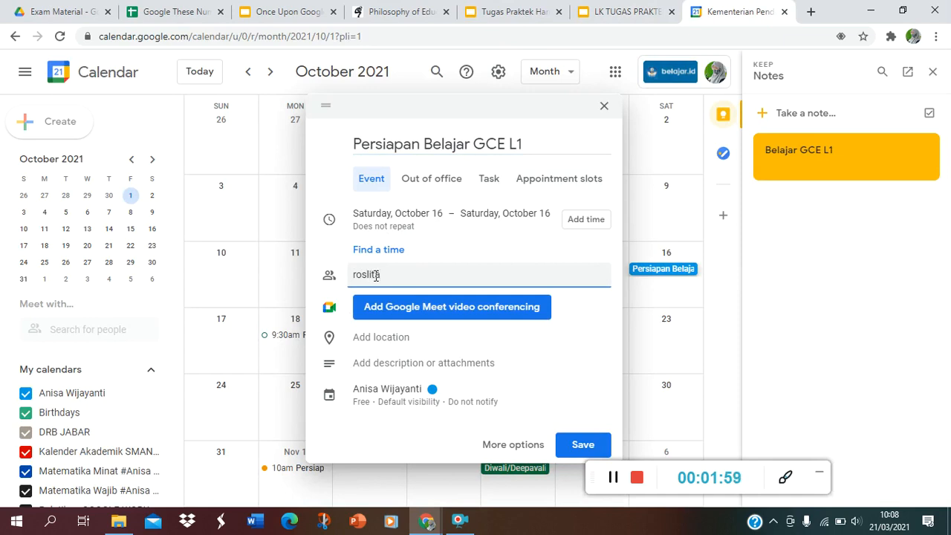
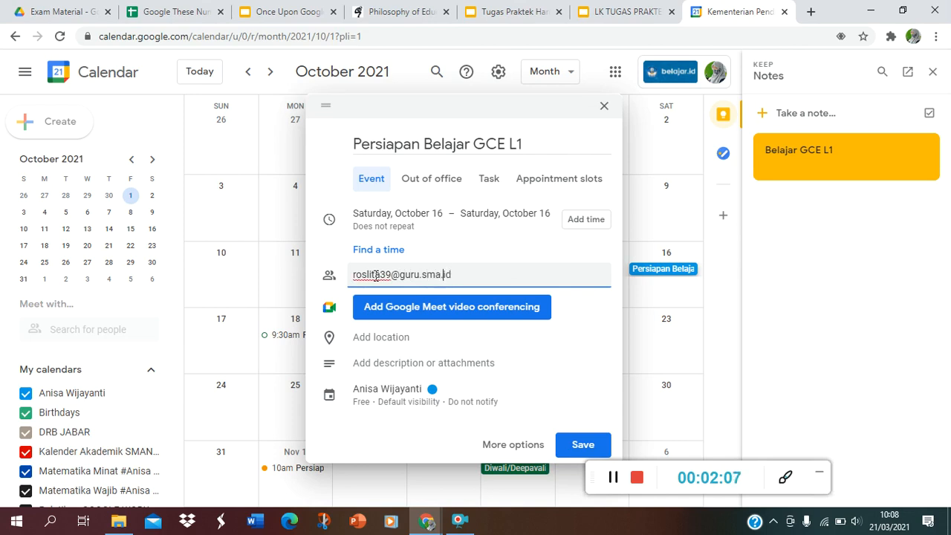
{"action": "type", "text": "belajar."}
{"action": "left_click", "coordinate": [518, 274]}
{"action": "key", "text": "Return"}
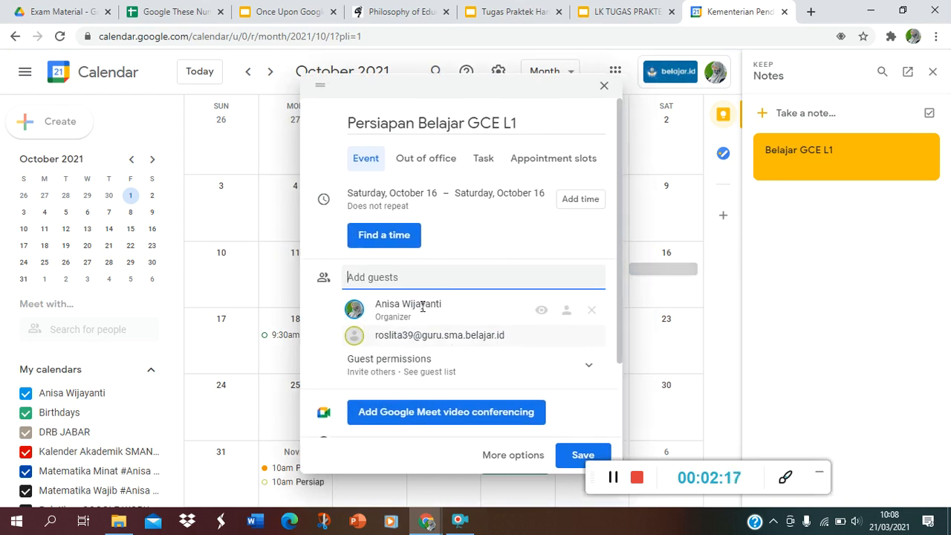
Give the October 16 event a start time of 10:00am and an end time of 10:30am
{"action": "left_click_drag", "start_coordinate": [617, 182], "coordinate": [618, 171]}
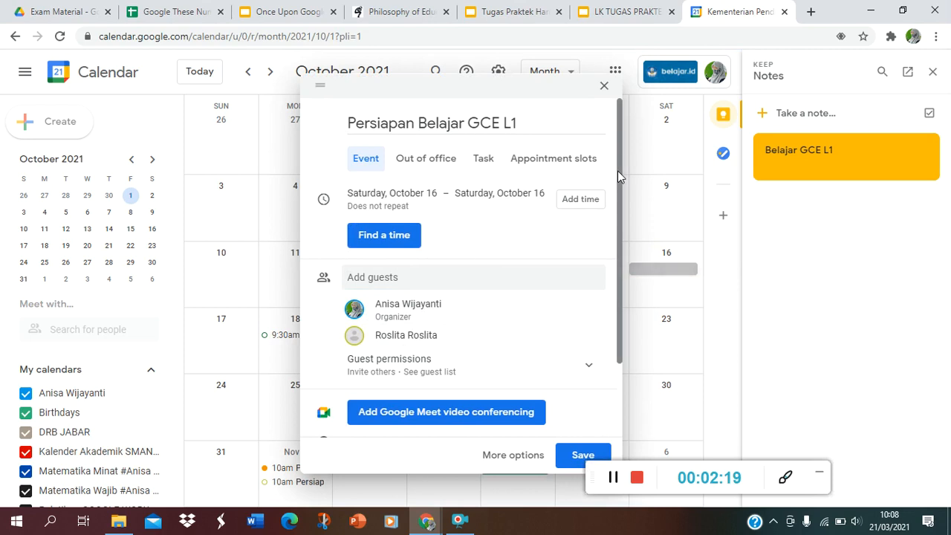
{"action": "left_click", "coordinate": [579, 200]}
{"action": "left_click", "coordinate": [469, 191]}
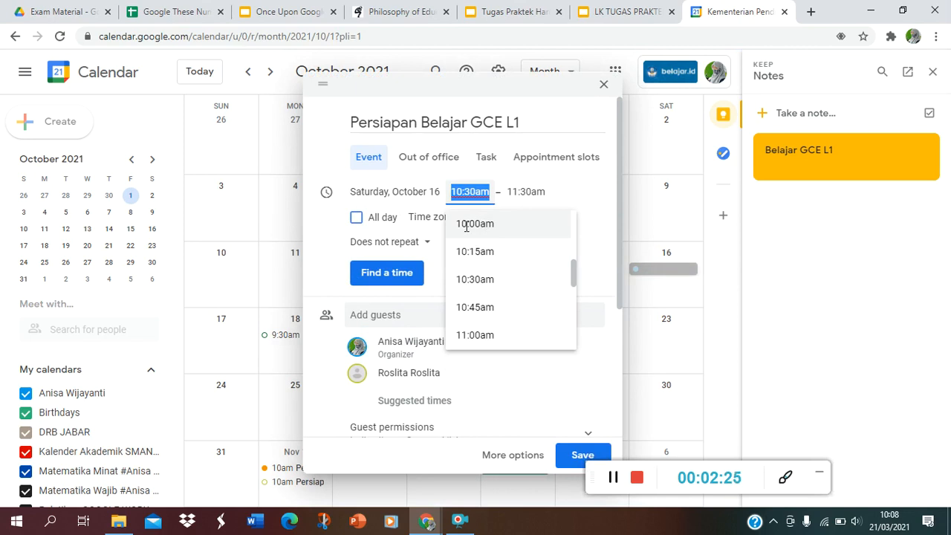
{"action": "left_click", "coordinate": [467, 226]}
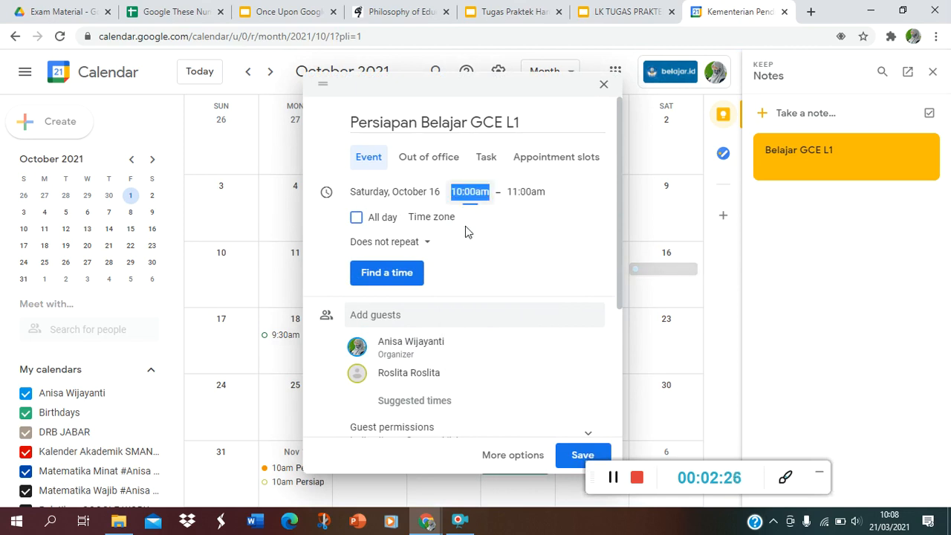
{"action": "left_click", "coordinate": [518, 190]}
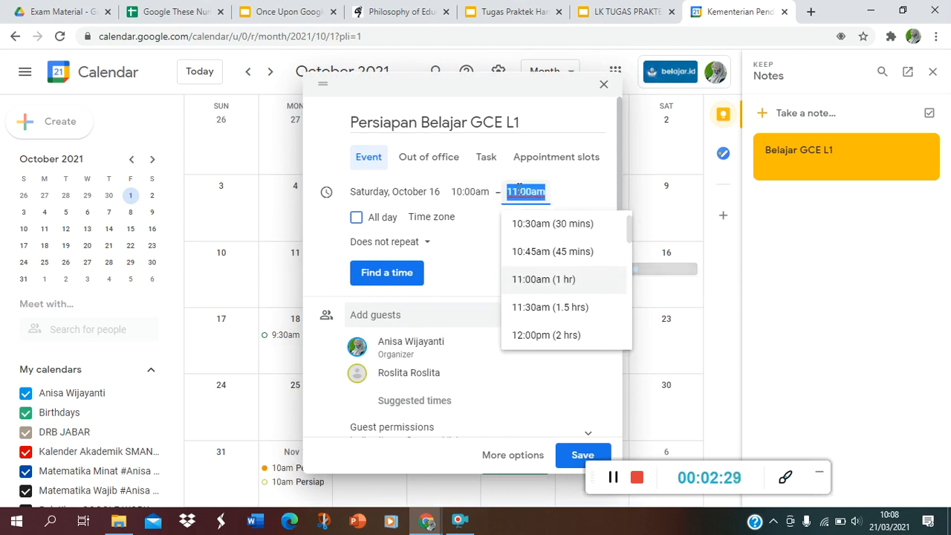
{"action": "left_click", "coordinate": [519, 191]}
{"action": "left_click", "coordinate": [540, 223]}
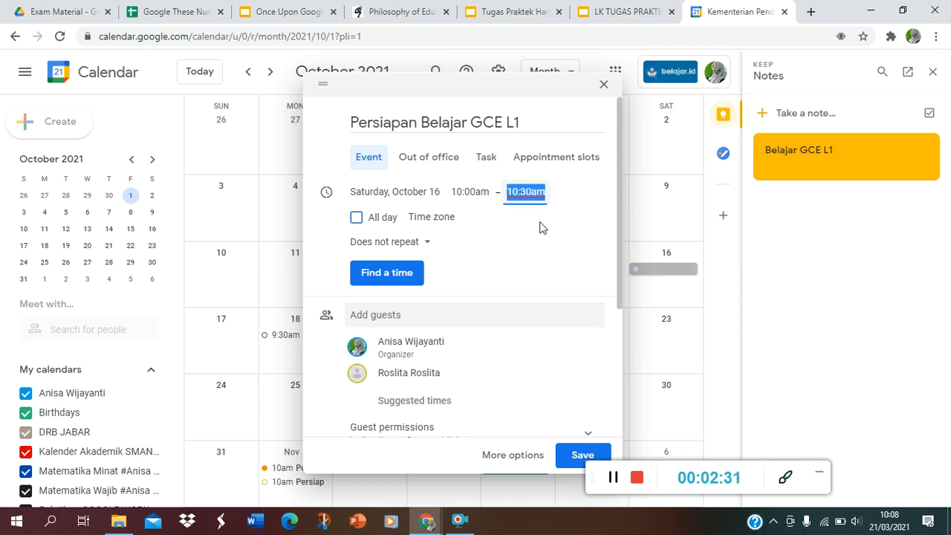
Review the attachment requirement on the task slide and expand the event's description and attachment section
{"action": "left_click_drag", "start_coordinate": [617, 239], "coordinate": [619, 354]}
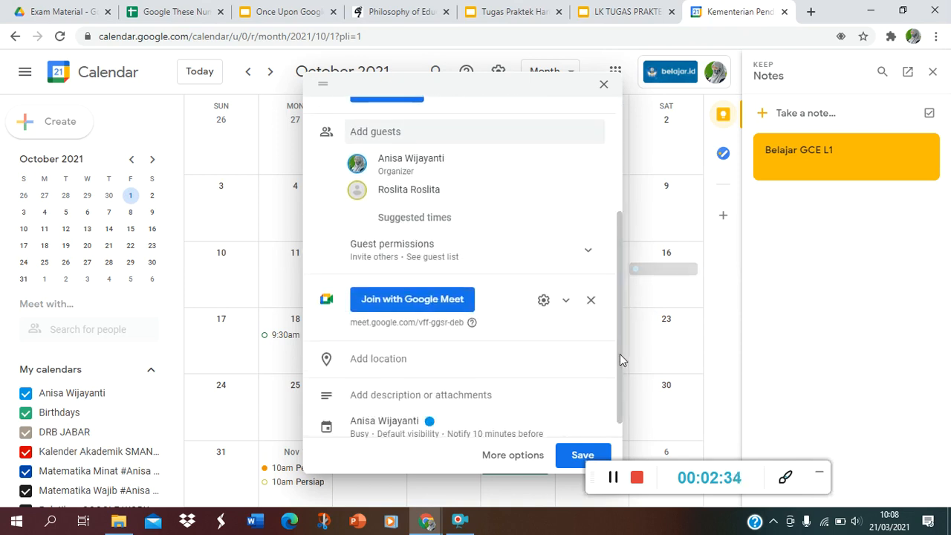
{"action": "left_click", "coordinate": [505, 13]}
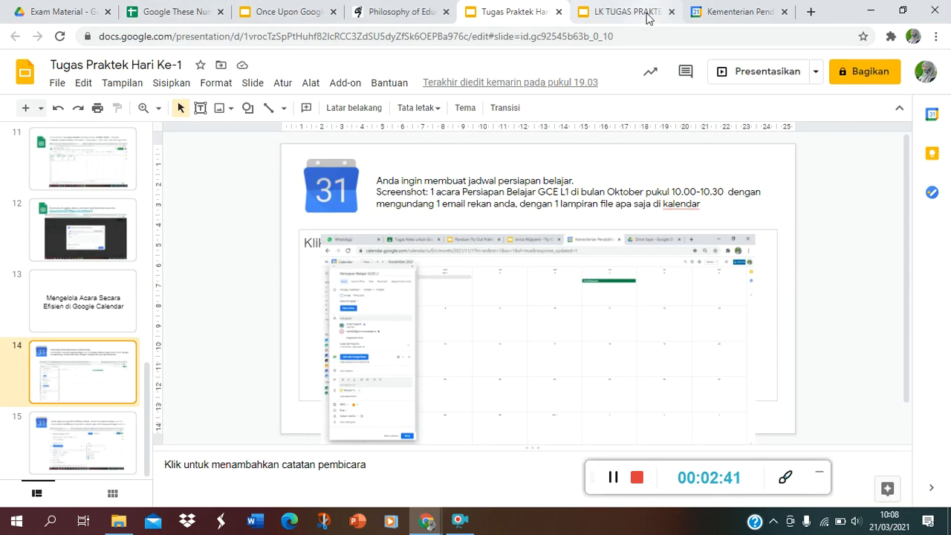
{"action": "left_click", "coordinate": [739, 11]}
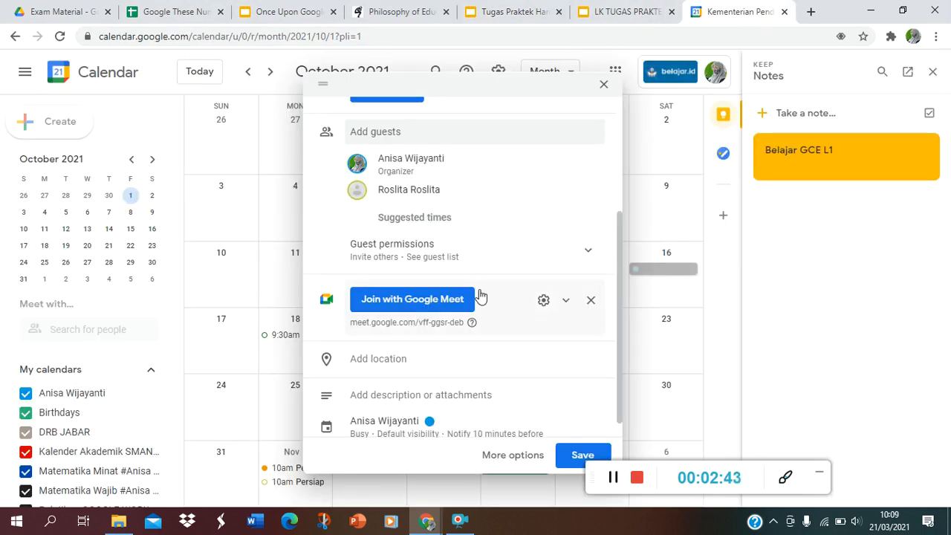
{"action": "left_click_drag", "start_coordinate": [618, 268], "coordinate": [622, 327]}
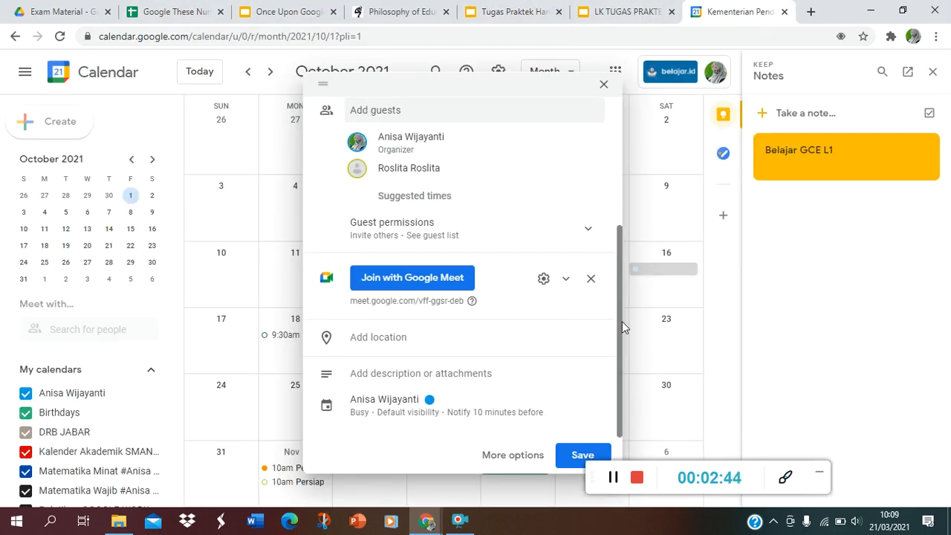
{"action": "left_click", "coordinate": [366, 374]}
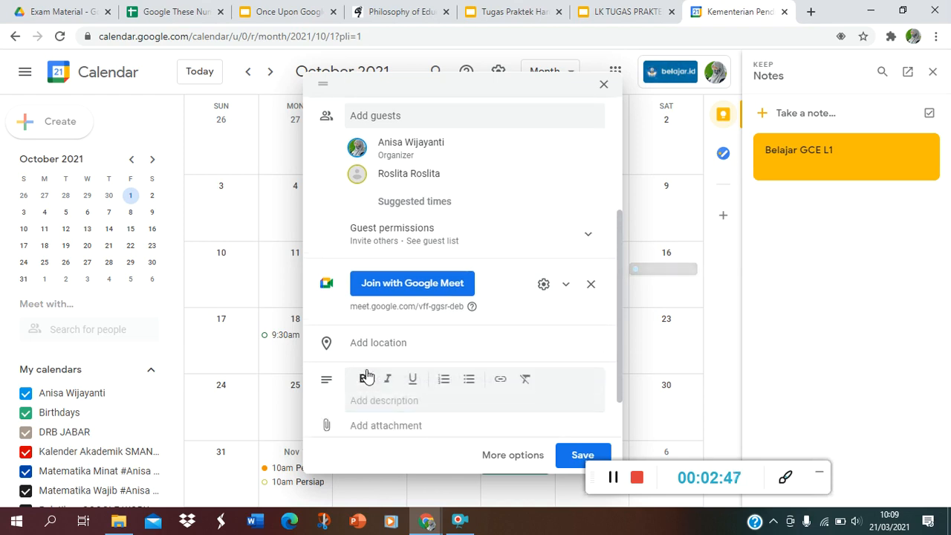
{"action": "left_click", "coordinate": [327, 426]}
{"action": "left_click_drag", "start_coordinate": [619, 325], "coordinate": [614, 407]}
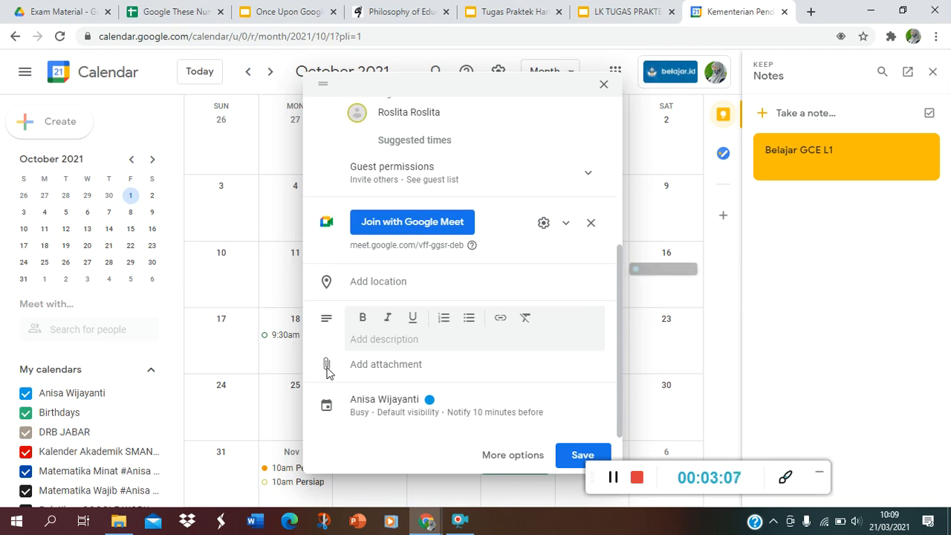
Attach the recent Drive presentation "Once Upon Google" to the event
{"action": "left_click", "coordinate": [378, 368]}
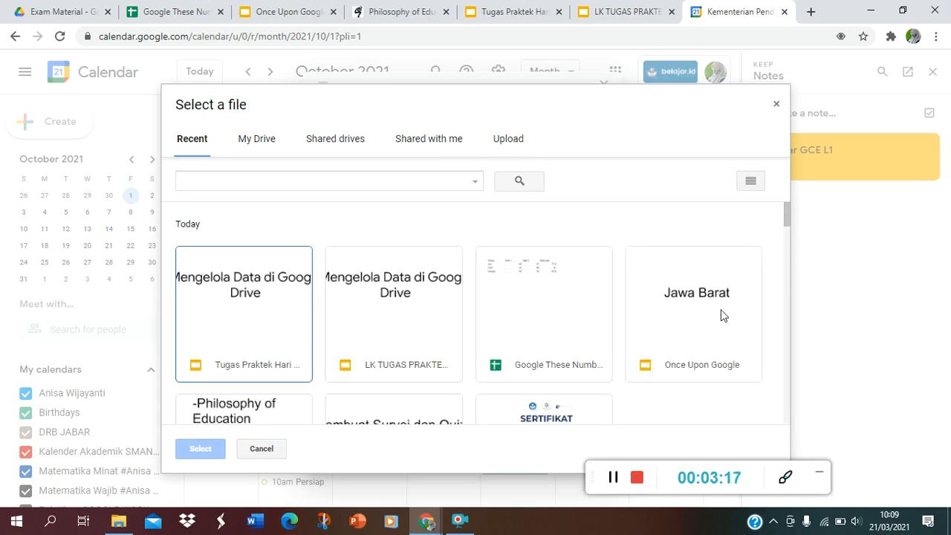
{"action": "left_click", "coordinate": [788, 320]}
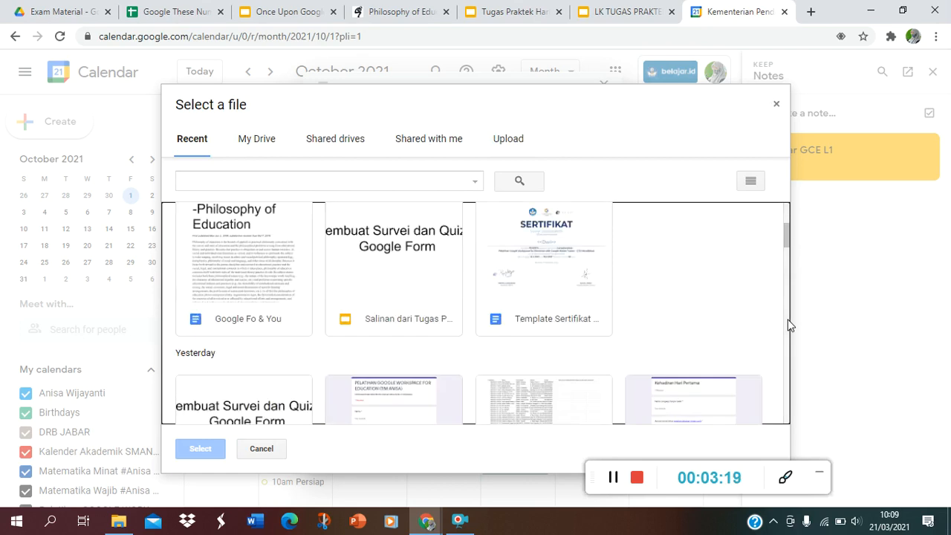
{"action": "left_click", "coordinate": [787, 213]}
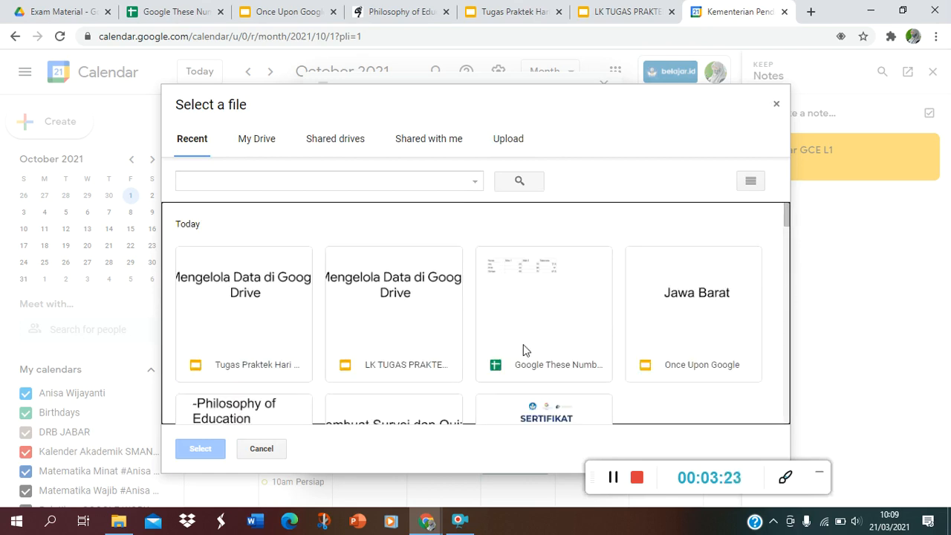
{"action": "left_click", "coordinate": [718, 350]}
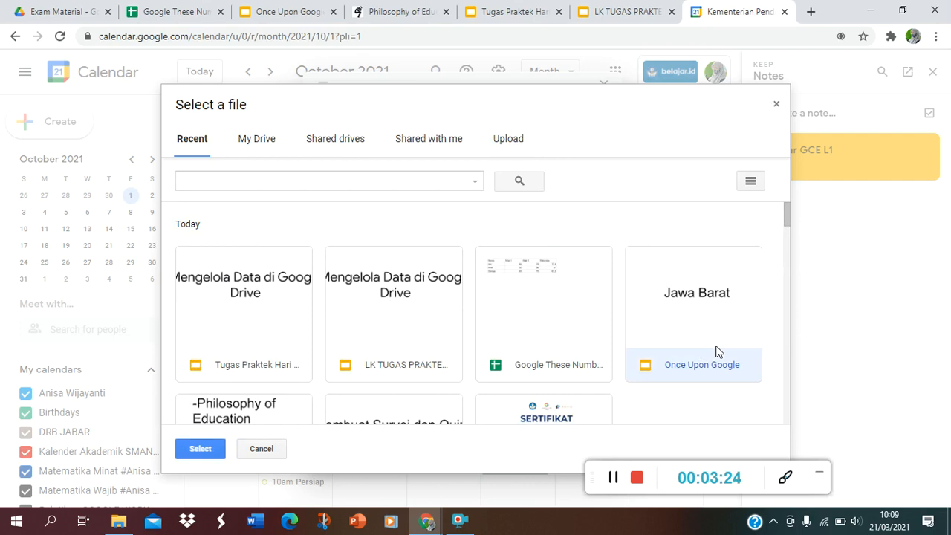
{"action": "left_click", "coordinate": [213, 454]}
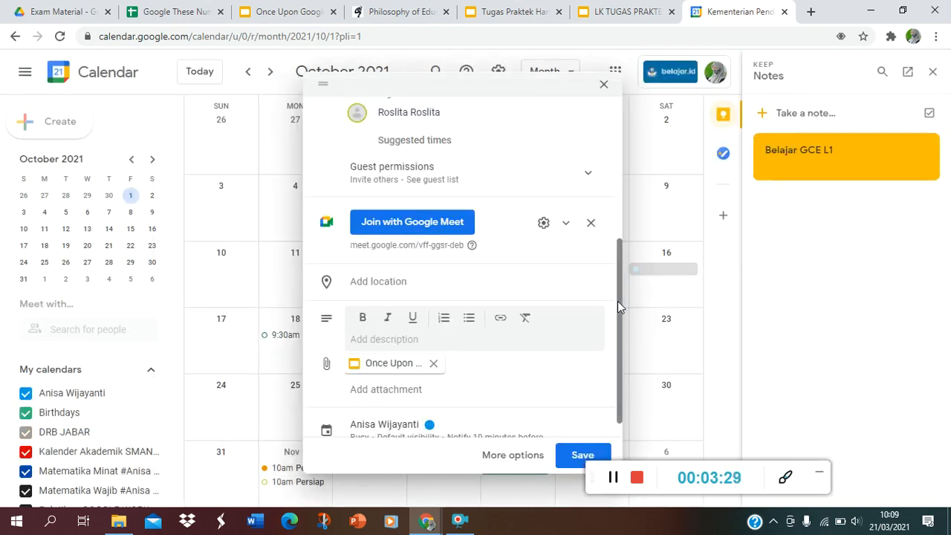
Reduce the calendar page zoom to 50% and reposition the event form so all its details fit in view
{"action": "left_click_drag", "start_coordinate": [618, 301], "coordinate": [601, 149]}
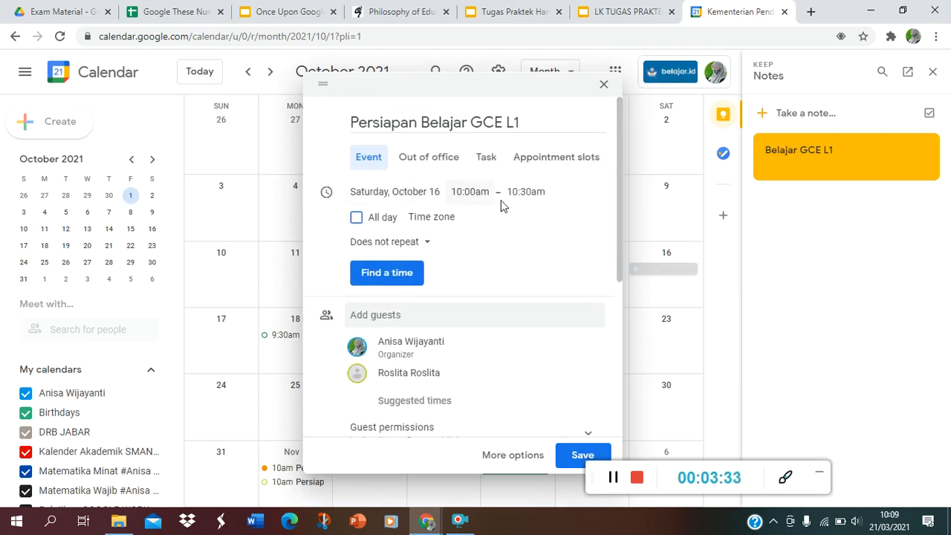
{"action": "left_click_drag", "start_coordinate": [619, 195], "coordinate": [622, 277]}
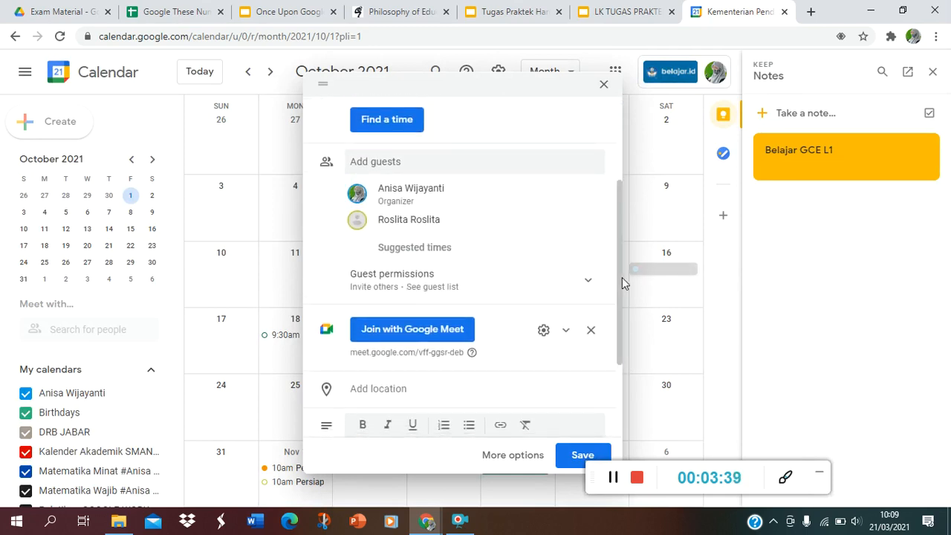
{"action": "key", "text": "ctrl+minus"}
{"action": "key", "text": "ctrl+minus"}
{"action": "key", "text": "ctrl+minus"}
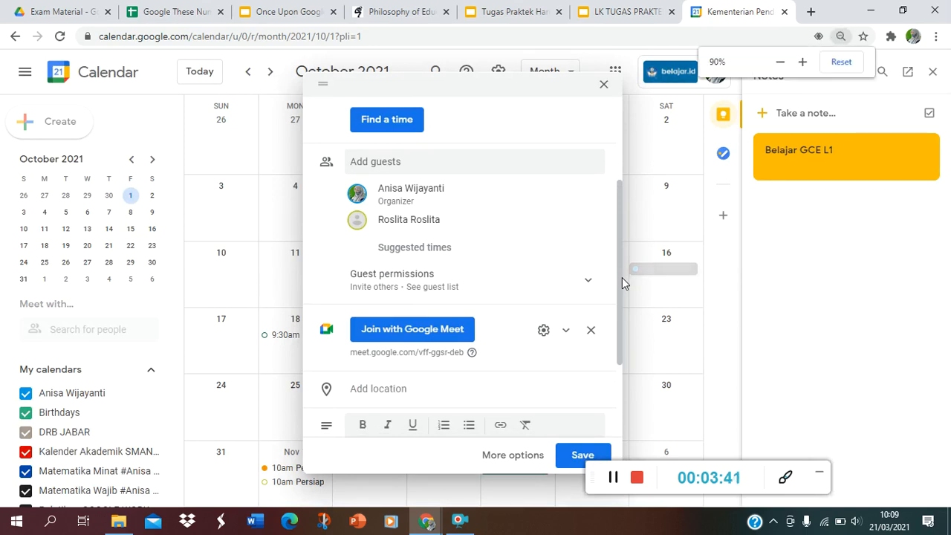
{"action": "key", "text": "ctrl+minus"}
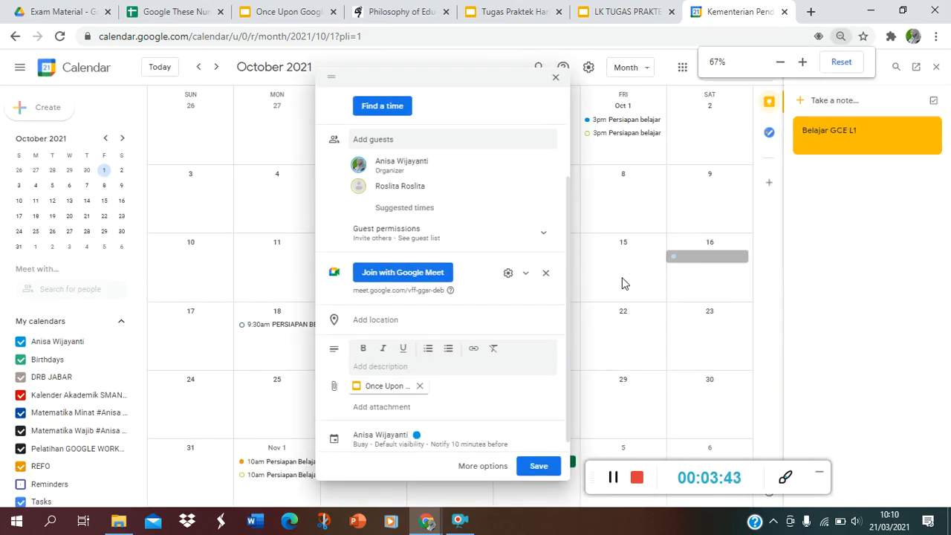
{"action": "key", "text": "ctrl+minus"}
{"action": "key", "text": "ctrl+minus"}
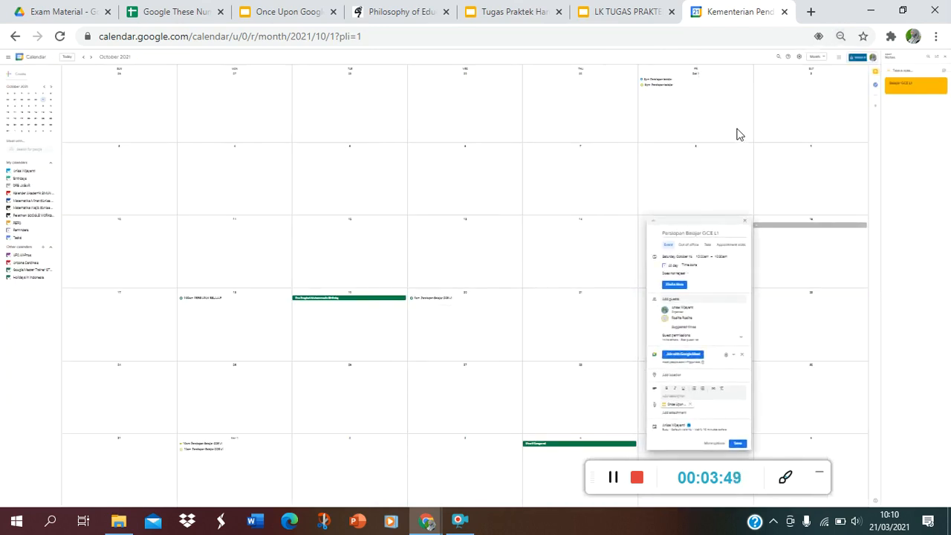
{"action": "key", "text": "ctrl+plus"}
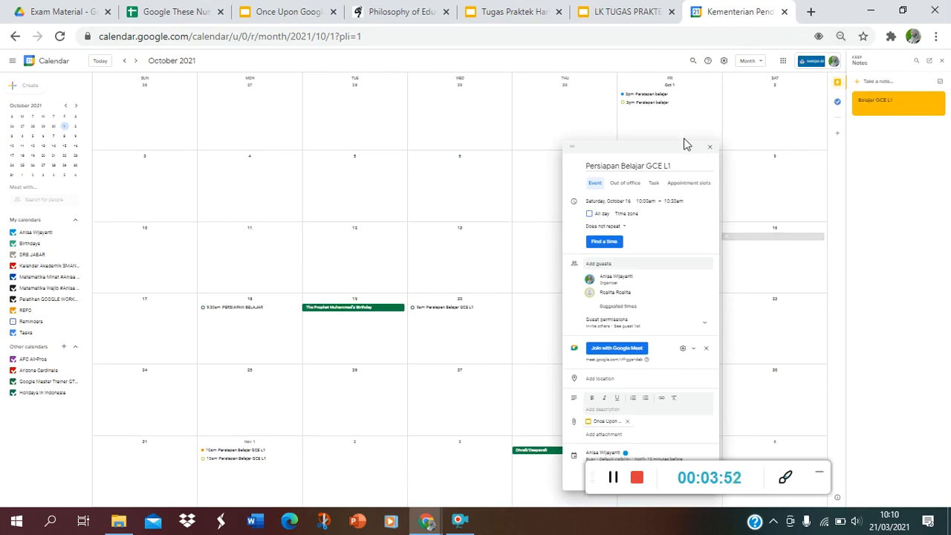
{"action": "left_click_drag", "start_coordinate": [684, 142], "coordinate": [686, 62]}
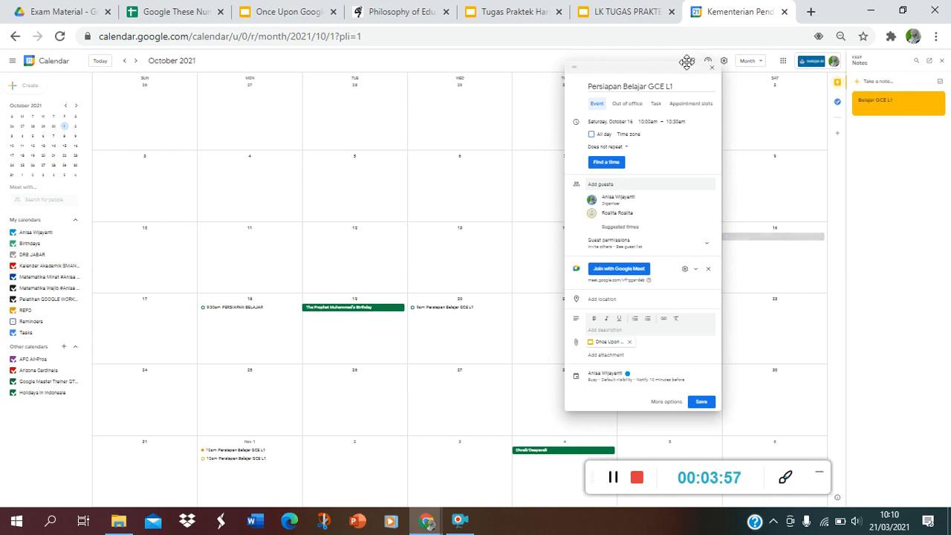
Switch to the task presentation, paste the calendar screenshot onto slide 14, and shrink and place it below the instructions
{"action": "left_click", "coordinate": [626, 13]}
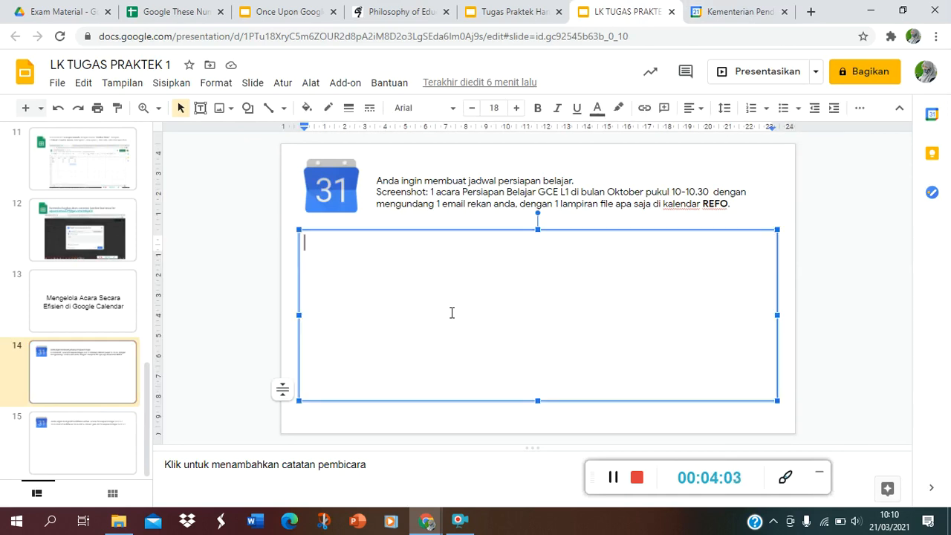
{"action": "key", "text": "ctrl+v"}
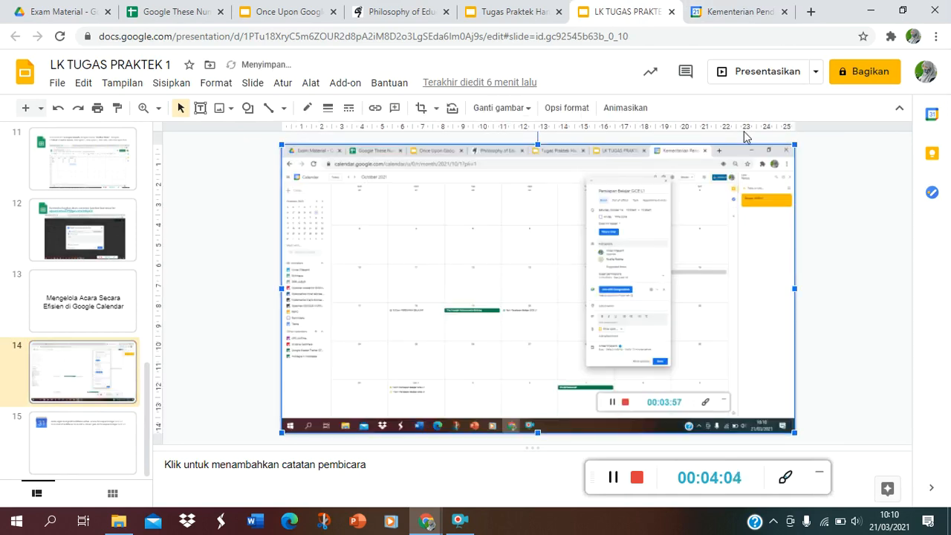
{"action": "left_click_drag", "start_coordinate": [794, 144], "coordinate": [705, 241]}
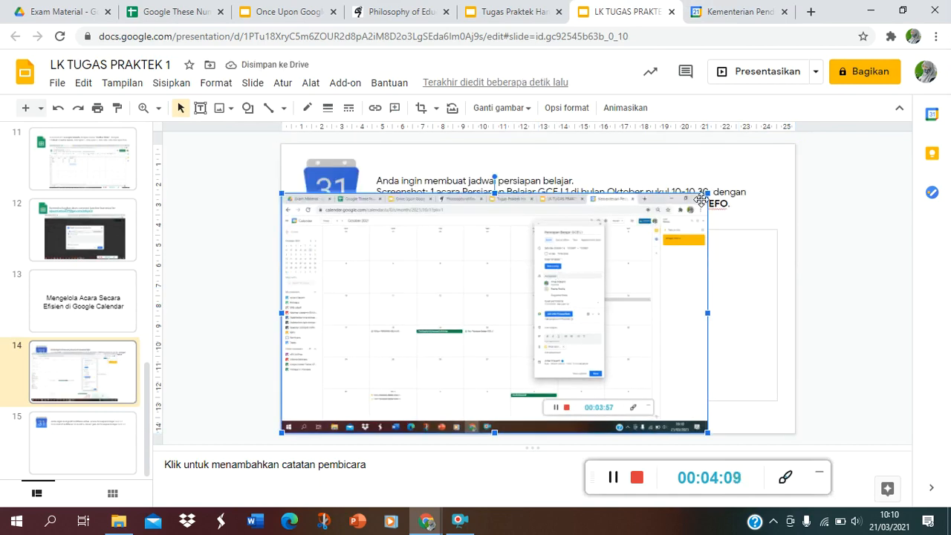
{"action": "left_click_drag", "start_coordinate": [707, 193], "coordinate": [657, 221]}
{"action": "left_click_drag", "start_coordinate": [580, 271], "coordinate": [666, 271]}
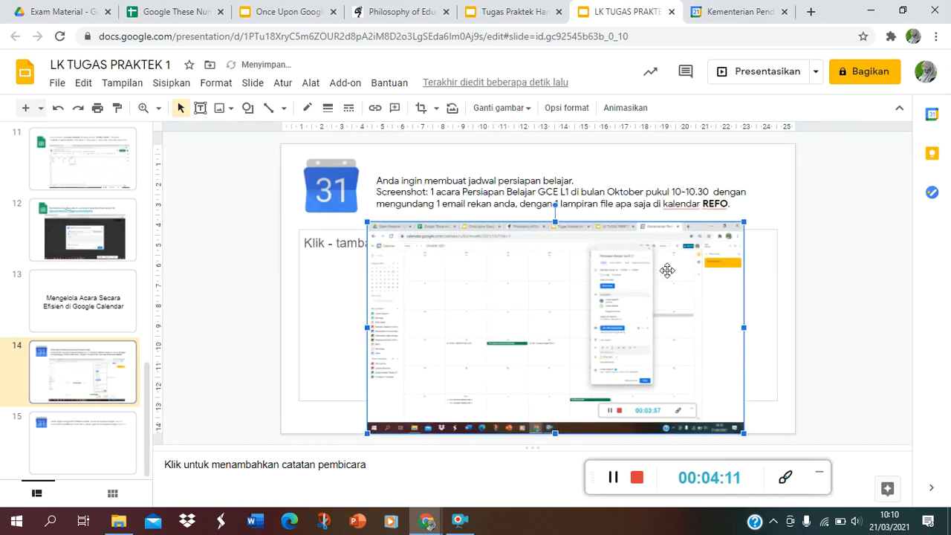
Read the notification task on slide 15 and return to the Google Calendar event
{"action": "left_click", "coordinate": [123, 422]}
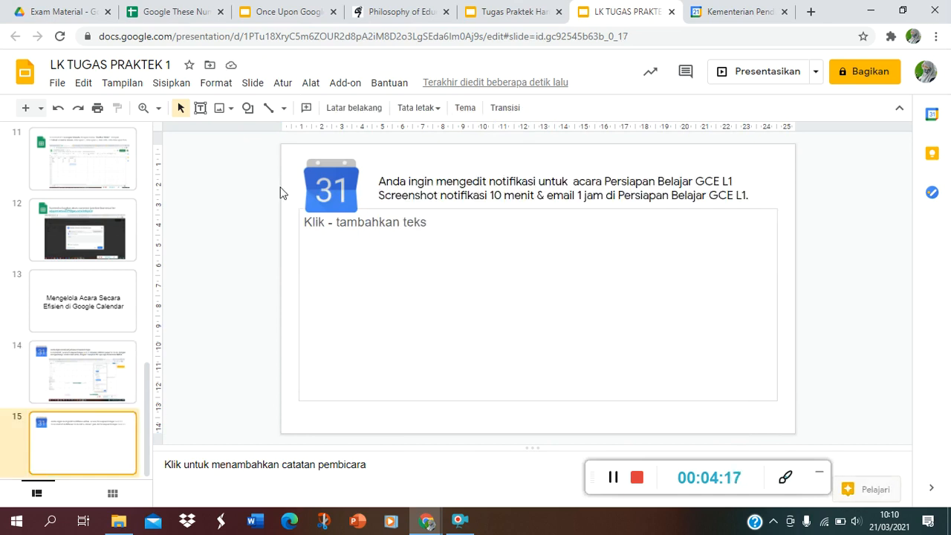
{"action": "left_click", "coordinate": [715, 11]}
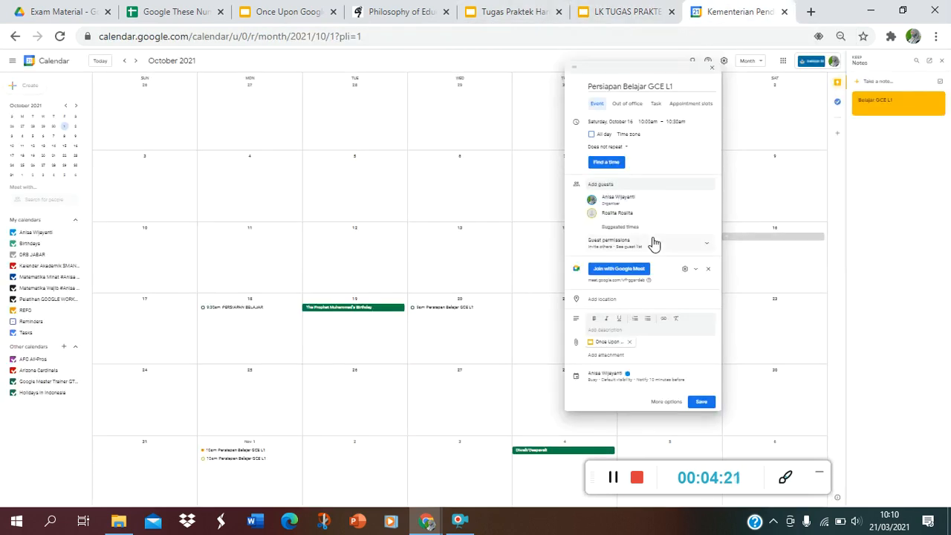
{"action": "key", "text": "ctrl+plus"}
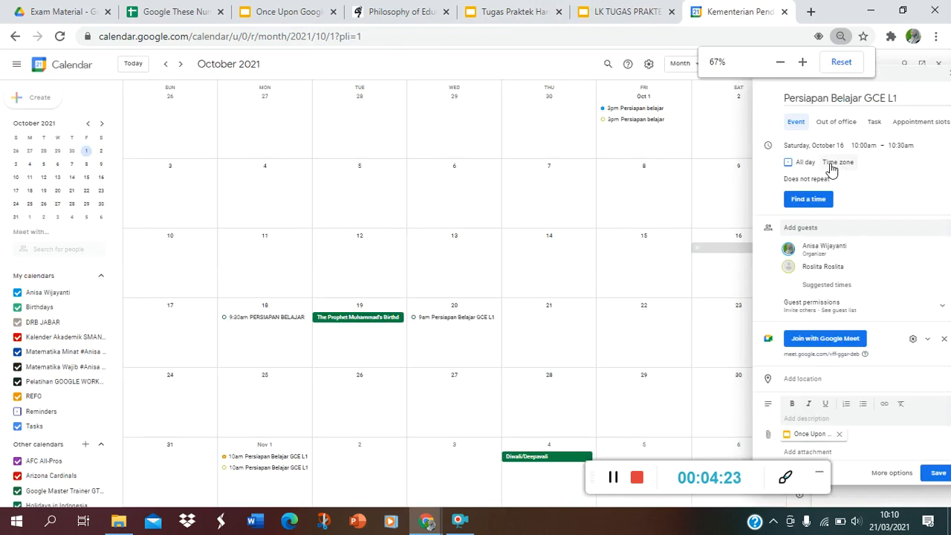
{"action": "key", "text": "ctrl+plus"}
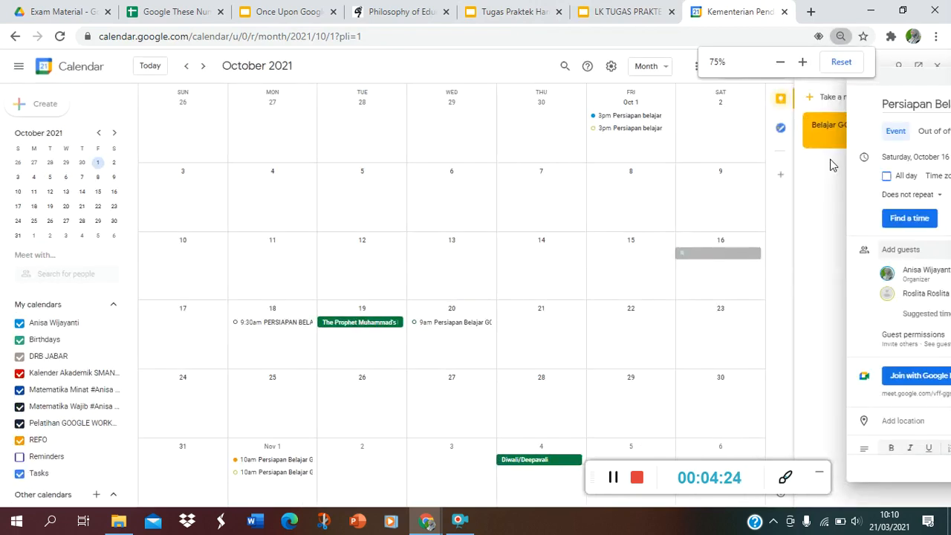
{"action": "mouse_move", "coordinate": [880, 87]}
{"action": "left_mouse_down"}
{"action": "mouse_move", "coordinate": [755, 90]}
{"action": "mouse_move", "coordinate": [874, 90]}
{"action": "left_mouse_up"}
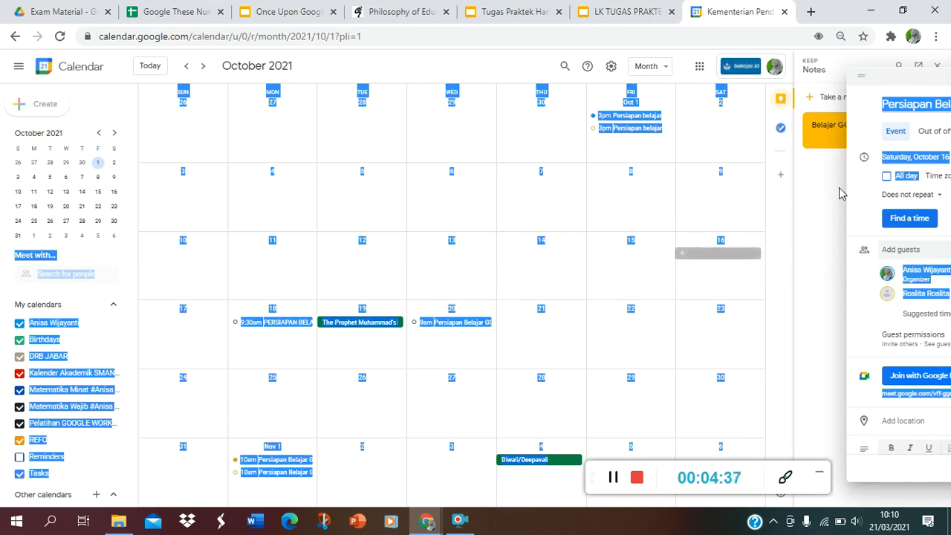
{"action": "key", "text": "ctrl+minus"}
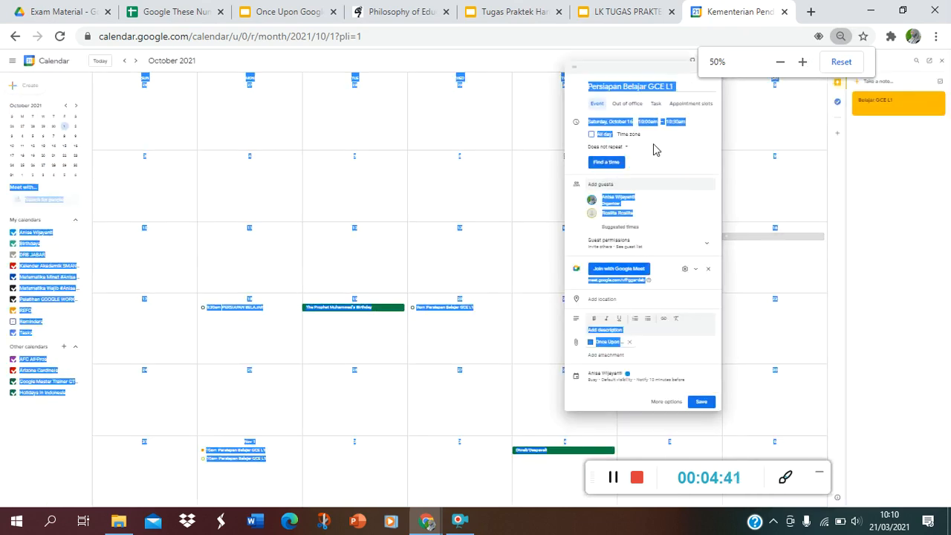
{"action": "left_click", "coordinate": [672, 197]}
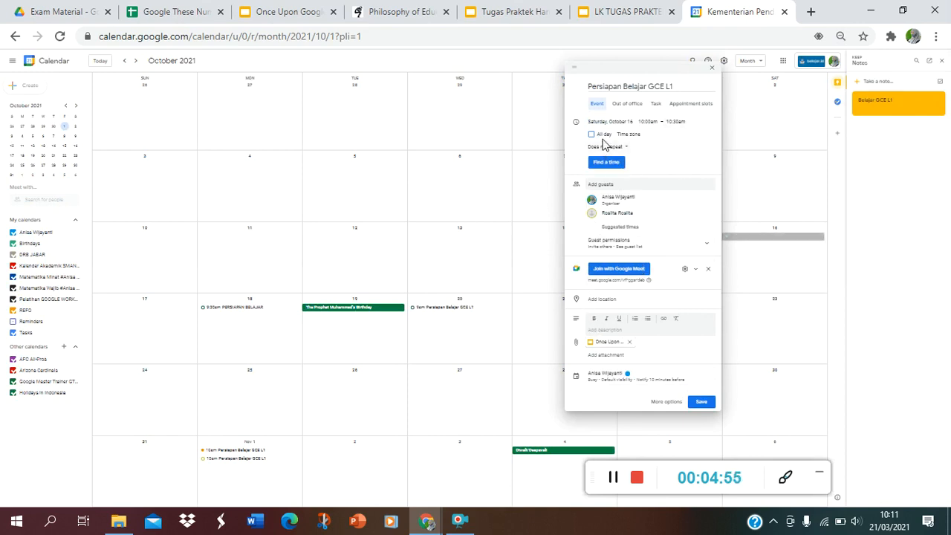
Save the October 16 event, sending the guest an invitation email and sharing the attached file with that guest
{"action": "left_click", "coordinate": [702, 405]}
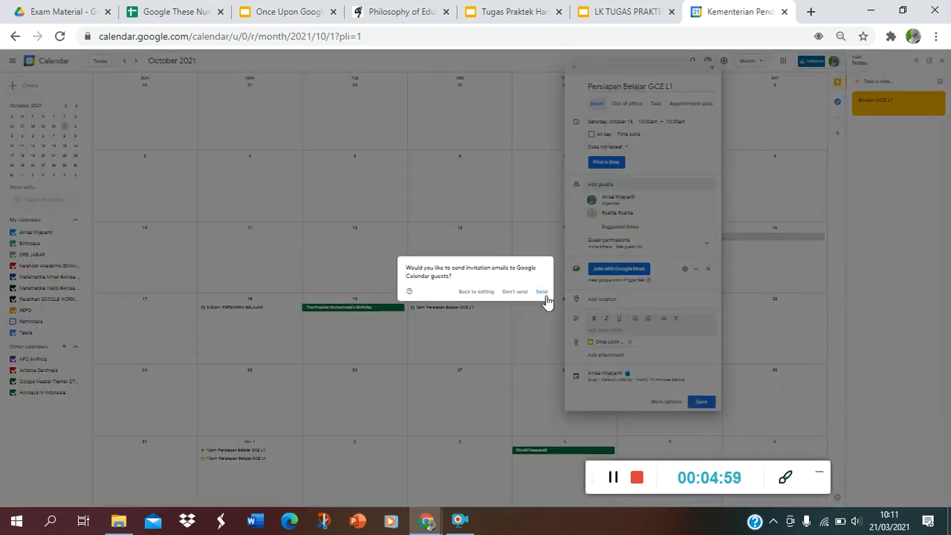
{"action": "left_click", "coordinate": [543, 293]}
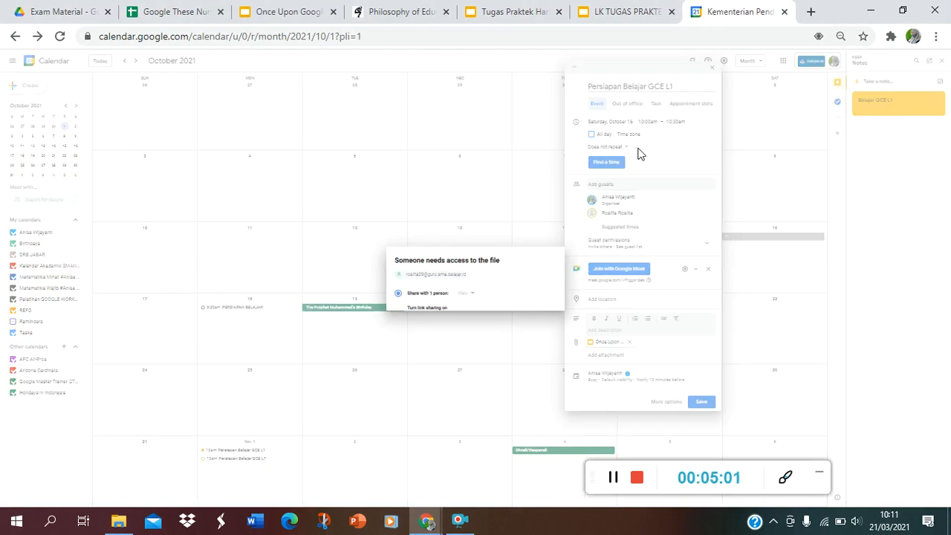
{"action": "left_click", "coordinate": [552, 343]}
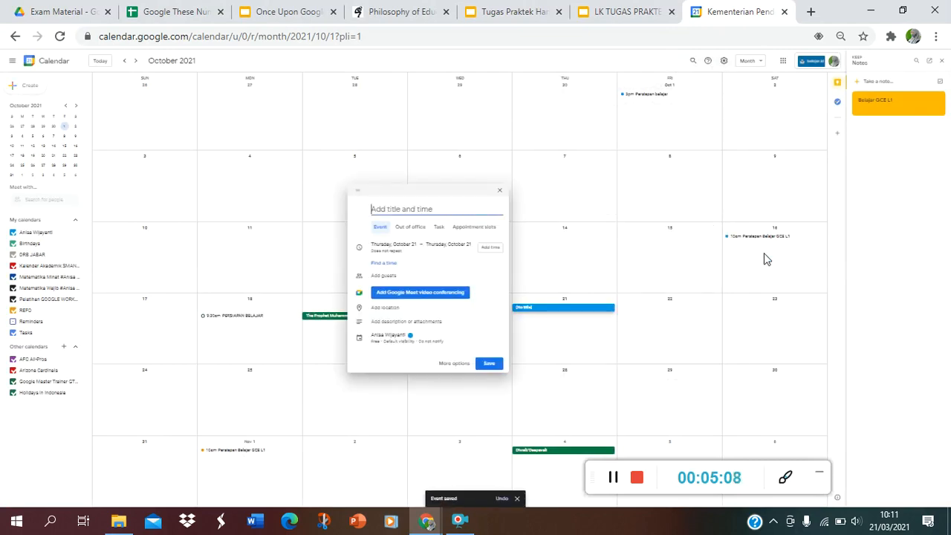
Enlarge the calendar page to 80% and open the saved October 16 event "Persiapan Belajar GCE L1" for editing
{"action": "key", "text": "ctrl+plus"}
{"action": "key", "text": "ctrl+plus"}
{"action": "key", "text": "ctrl+plus"}
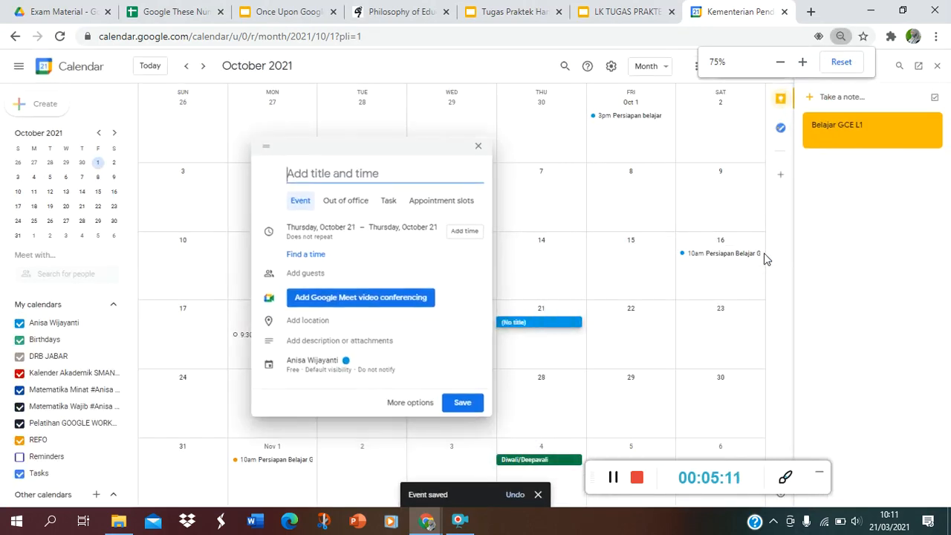
{"action": "key", "text": "ctrl+plus"}
{"action": "key", "text": "ctrl+plus"}
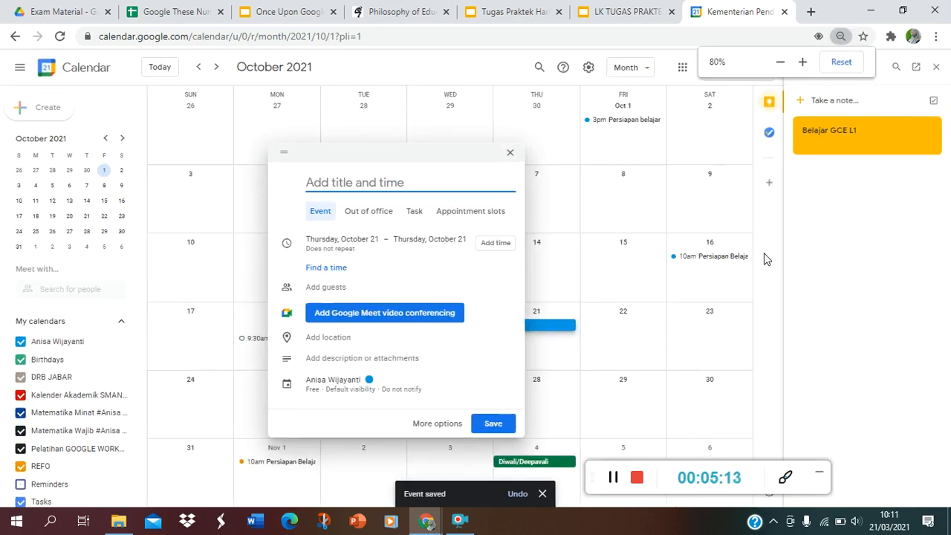
{"action": "left_click", "coordinate": [723, 259]}
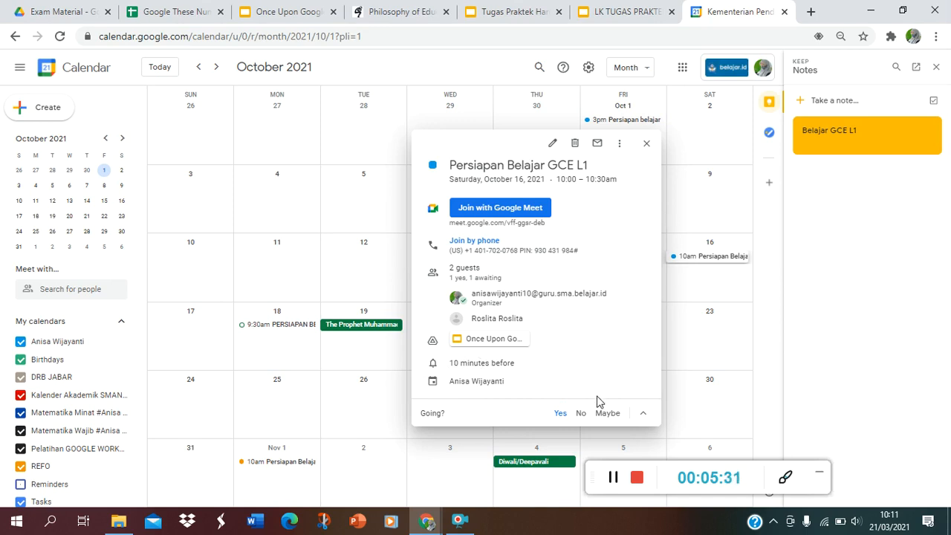
{"action": "left_click", "coordinate": [550, 145]}
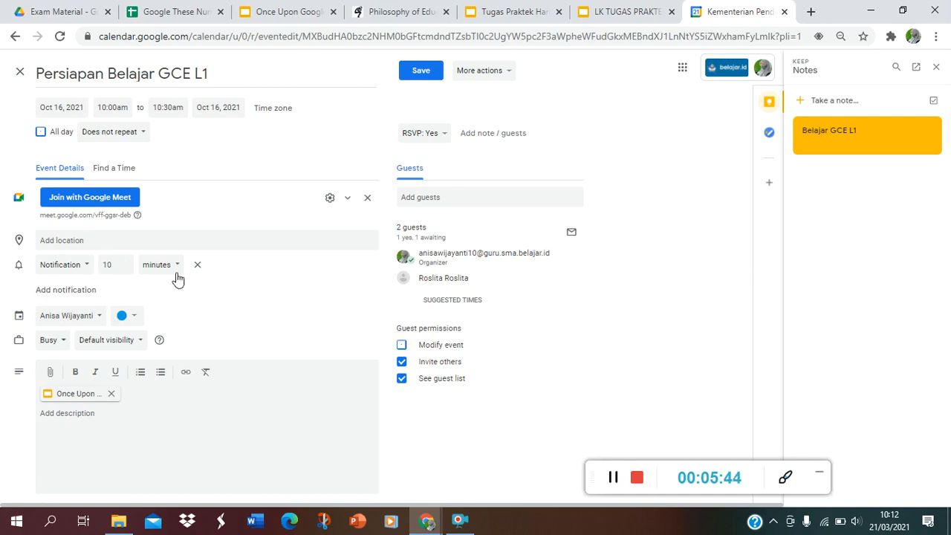
Add a second notification to the event, with its type set to Email and its time unit to hours
{"action": "left_click", "coordinate": [87, 292]}
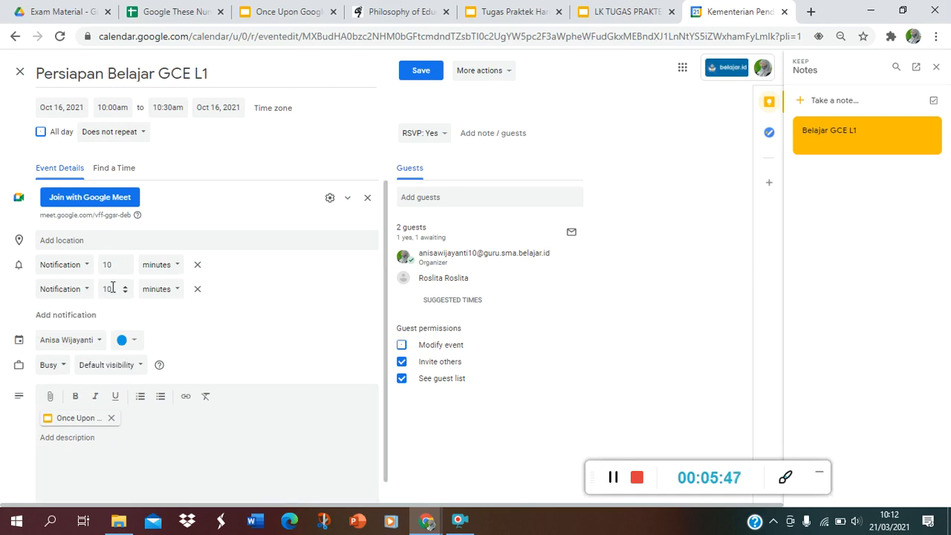
{"action": "left_click", "coordinate": [84, 293]}
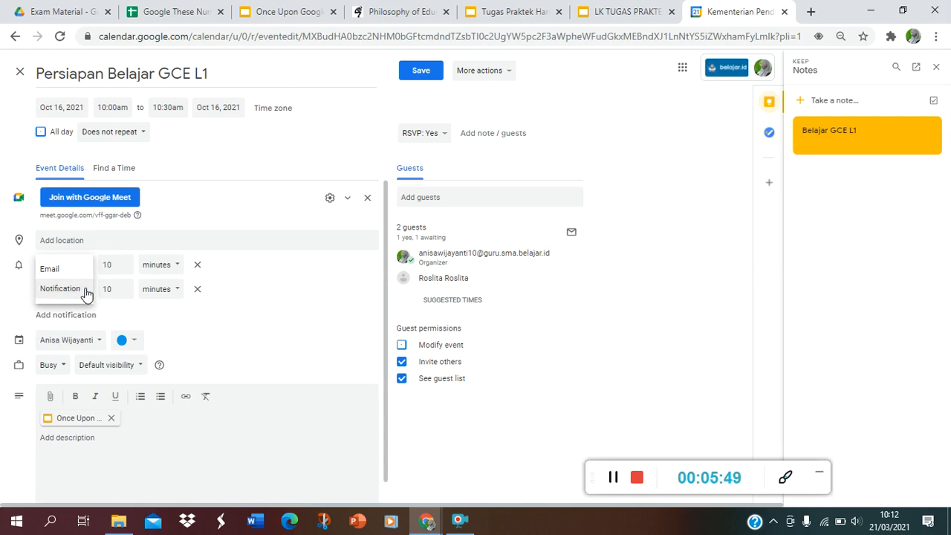
{"action": "left_click", "coordinate": [70, 272]}
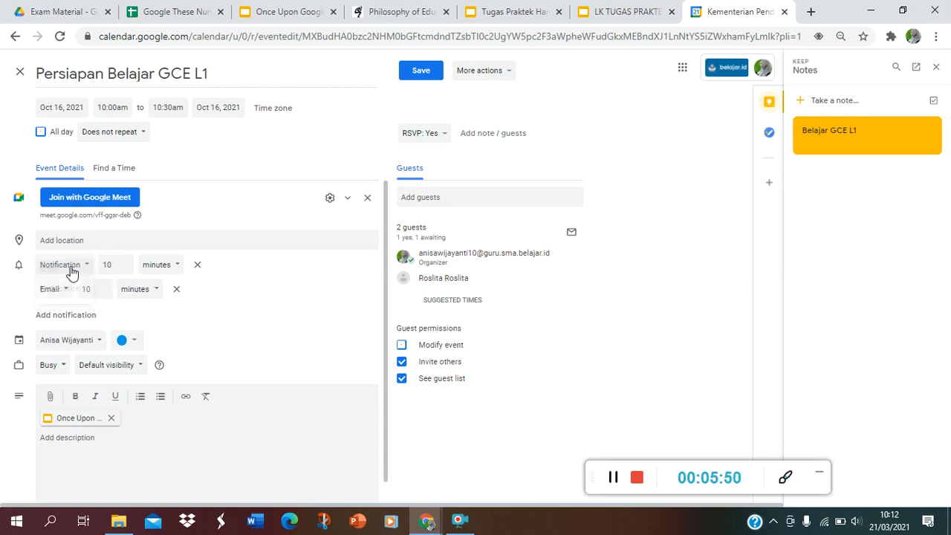
{"action": "left_click", "coordinate": [158, 295]}
{"action": "left_click", "coordinate": [152, 310]}
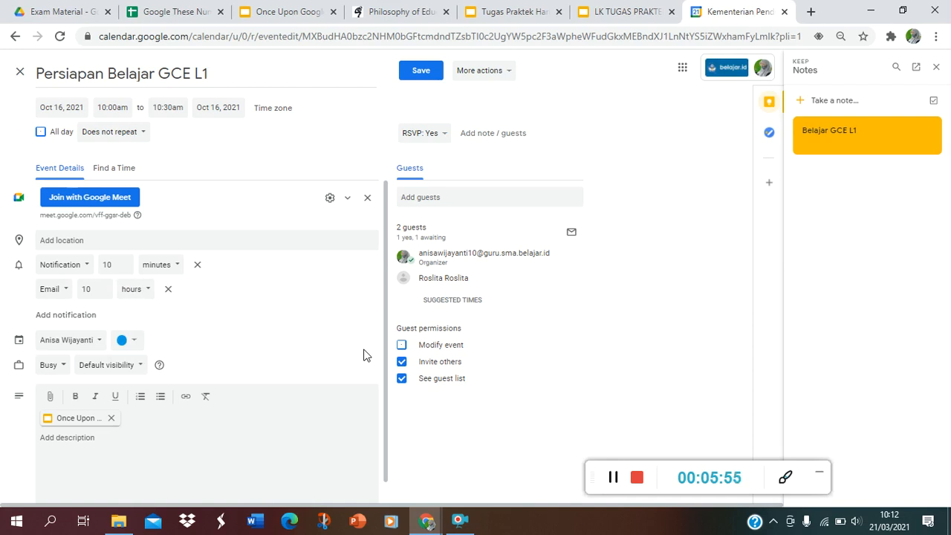
Paste the notification screenshot onto slide 15 of the task presentation, and shrink and place it below the instructions
{"action": "left_click", "coordinate": [609, 24]}
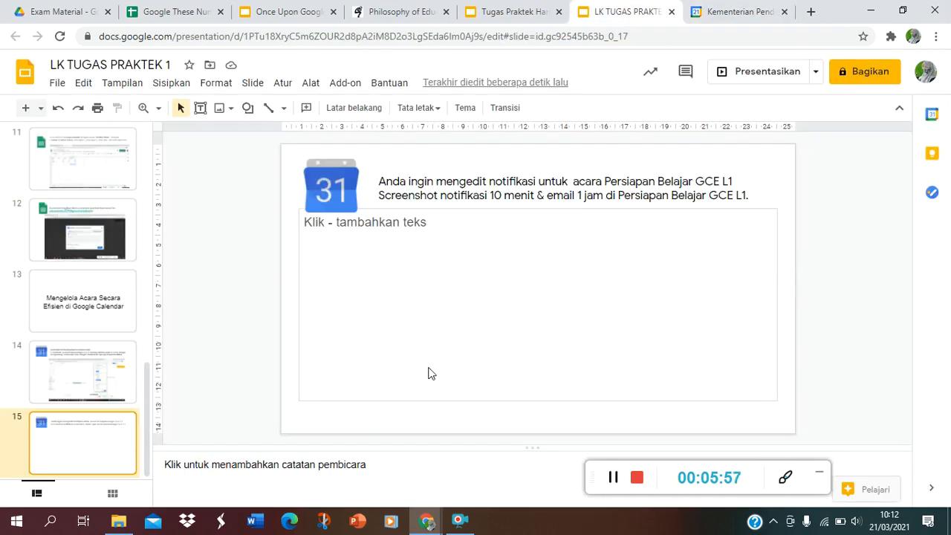
{"action": "key", "text": "ctrl+v"}
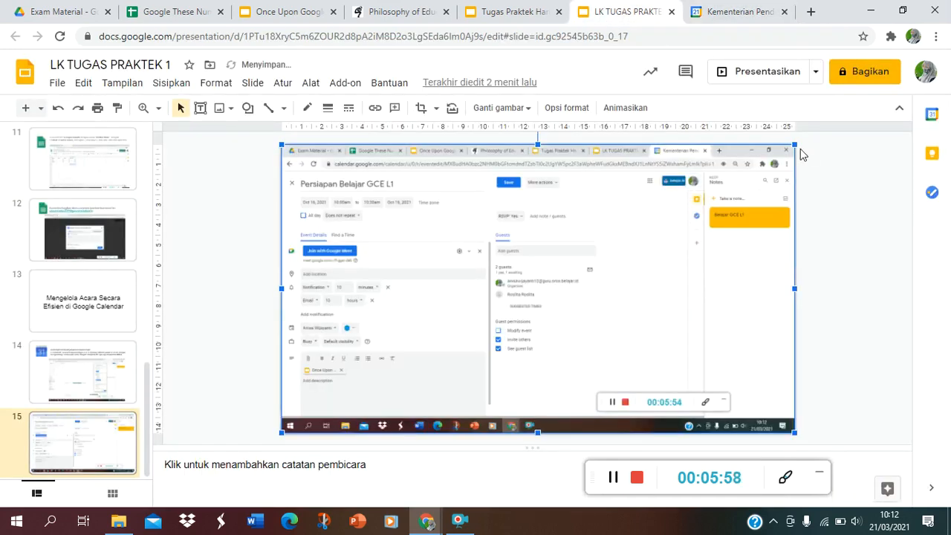
{"action": "left_click_drag", "start_coordinate": [792, 144], "coordinate": [704, 199]}
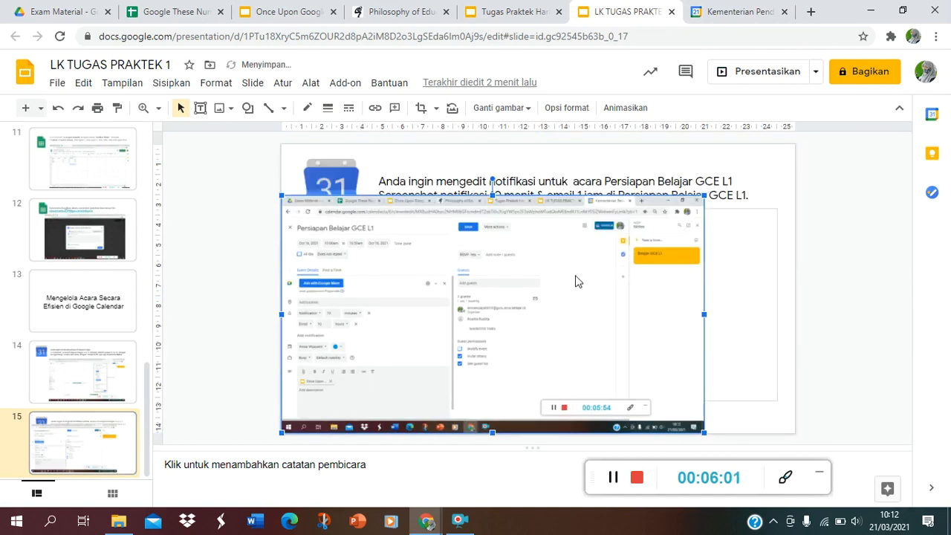
{"action": "left_click_drag", "start_coordinate": [580, 282], "coordinate": [639, 292]}
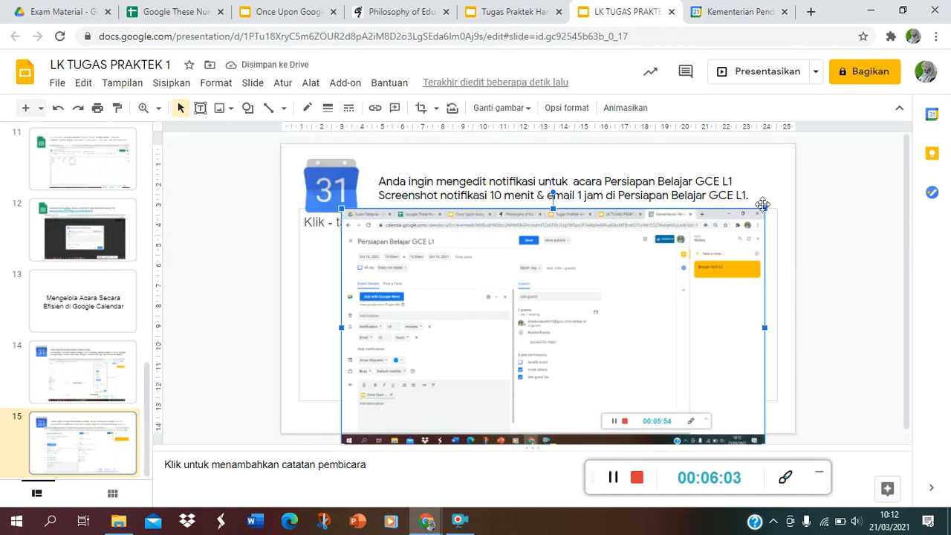
{"action": "left_click_drag", "start_coordinate": [764, 208], "coordinate": [741, 222]}
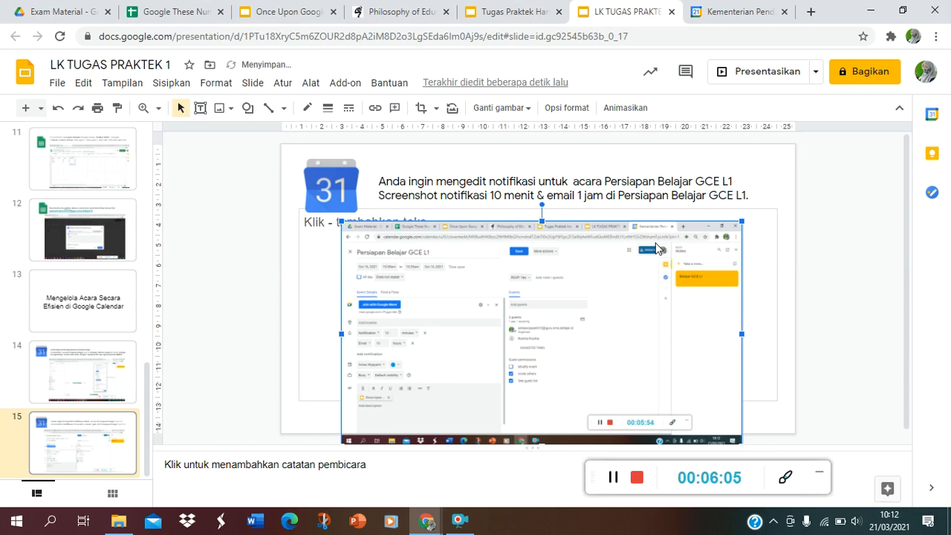
{"action": "left_click_drag", "start_coordinate": [658, 247], "coordinate": [679, 235]}
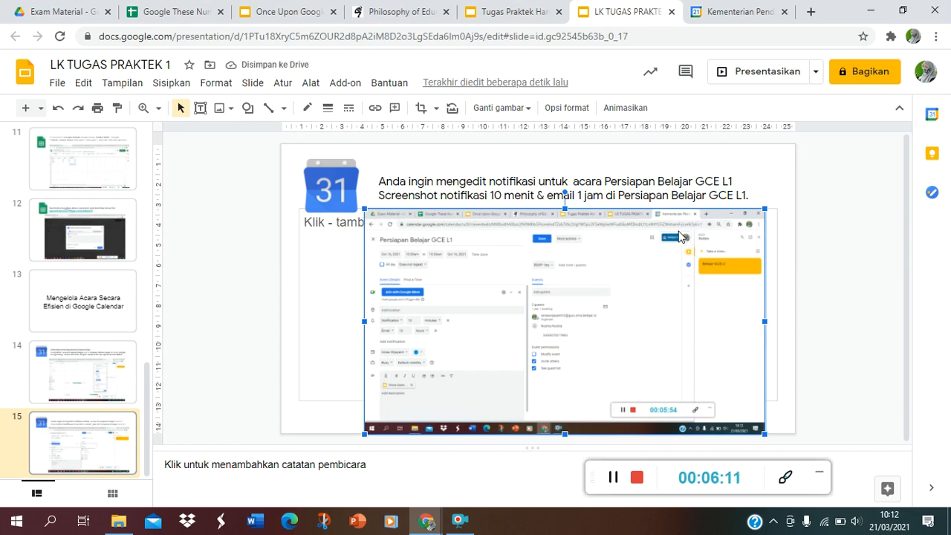
Review the completed task slides from slide 13 back to the title slide
{"action": "left_click", "coordinate": [72, 303]}
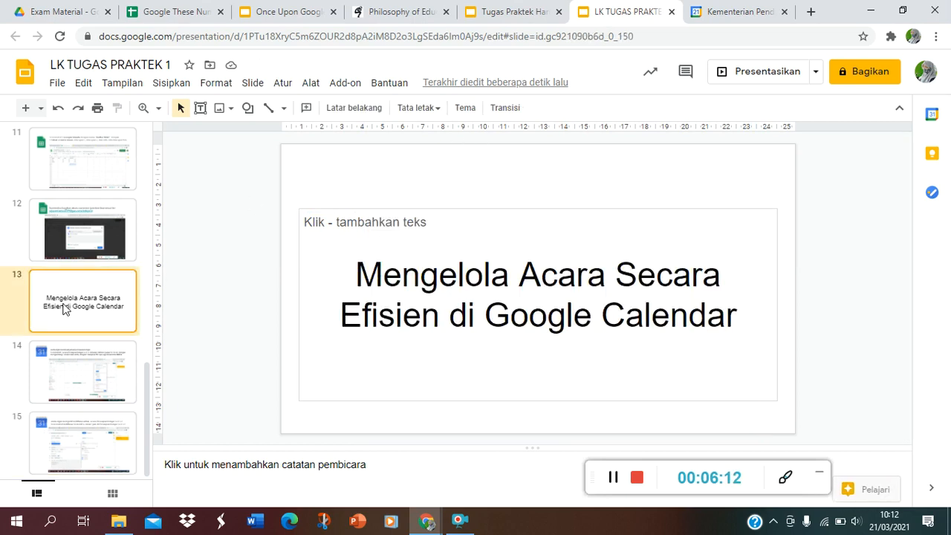
{"action": "key", "text": "Up"}
{"action": "key", "text": "Up"}
{"action": "key", "text": "Up"}
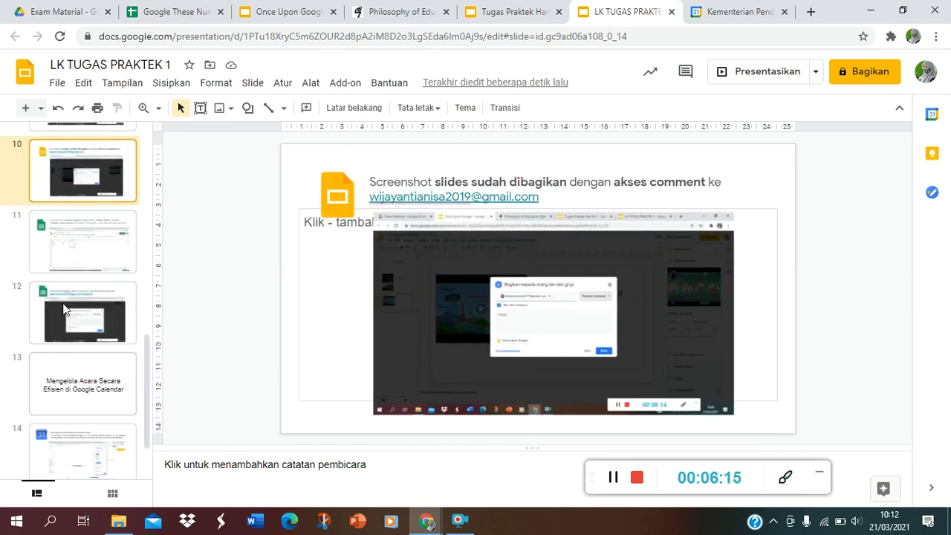
{"action": "key", "text": "Up"}
{"action": "key", "text": "Up"}
{"action": "key", "text": "Up"}
{"action": "key", "text": "Up"}
{"action": "key", "text": "Up"}
{"action": "key", "text": "Up"}
{"action": "key", "text": "Up"}
{"action": "key", "text": "Up"}
{"action": "key", "text": "Up"}
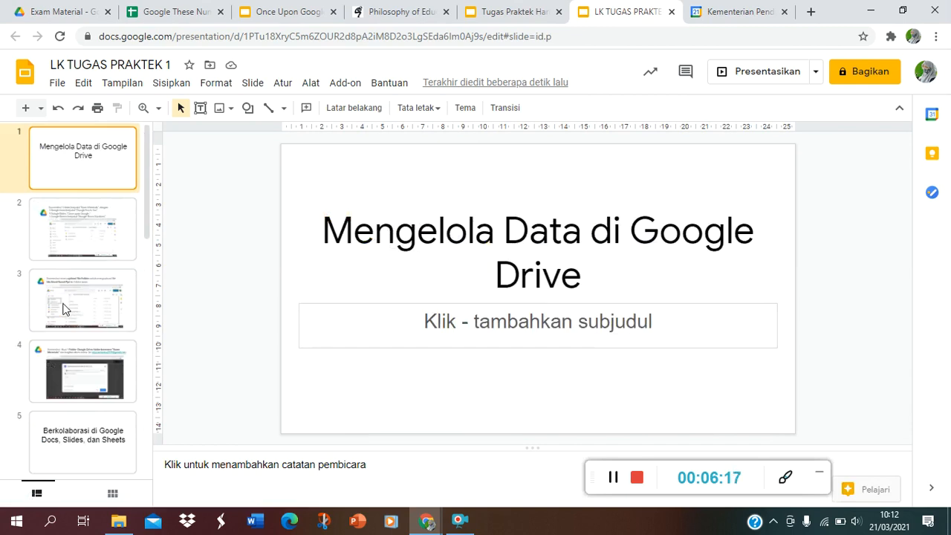